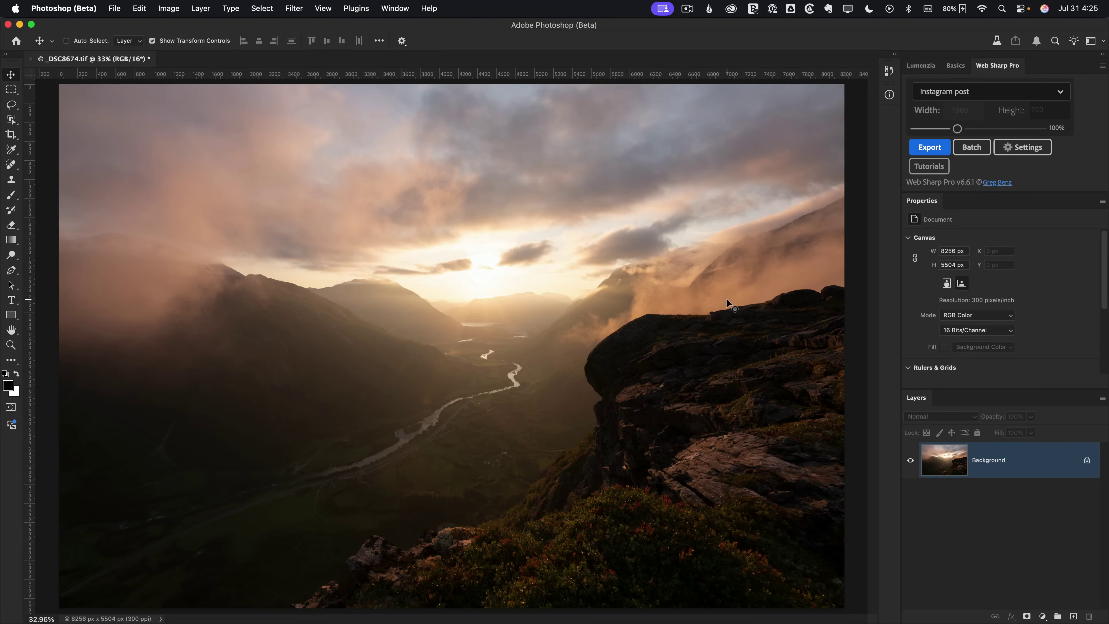
Generate a Photo-type image from the pasted prompt of a hiker in pants, boots and t-shirt gazing afar
click(202, 9)
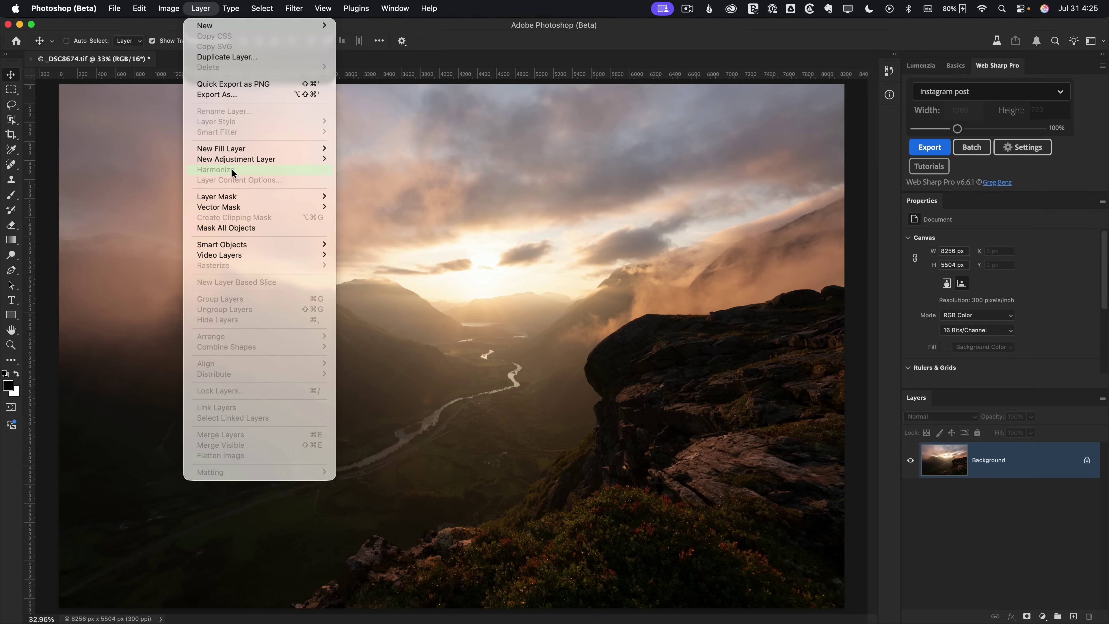
click(349, 258)
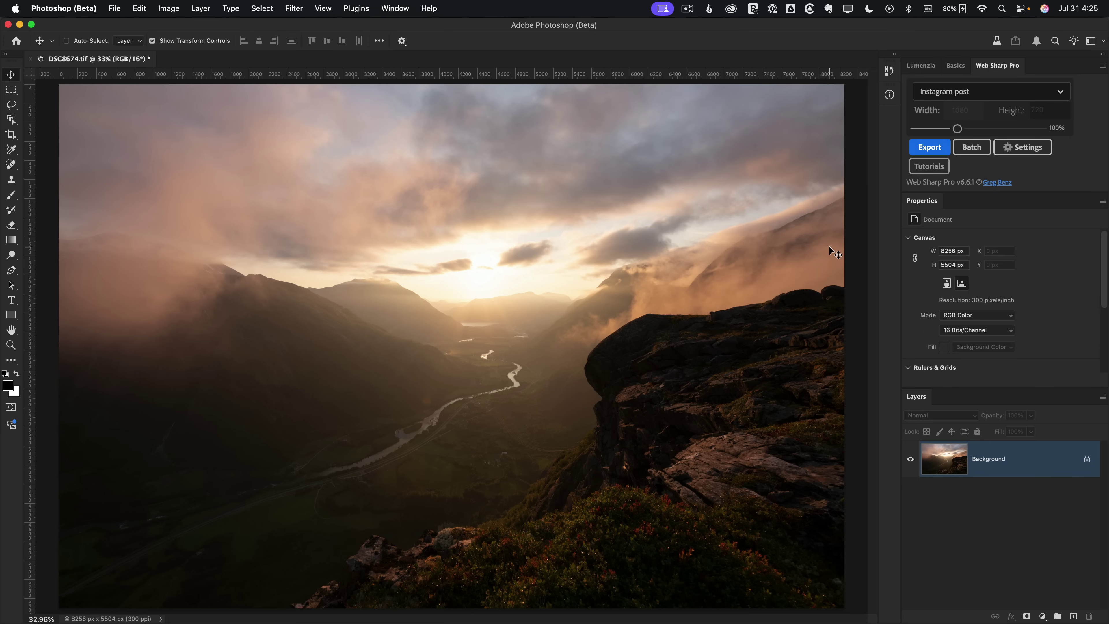
click(139, 9)
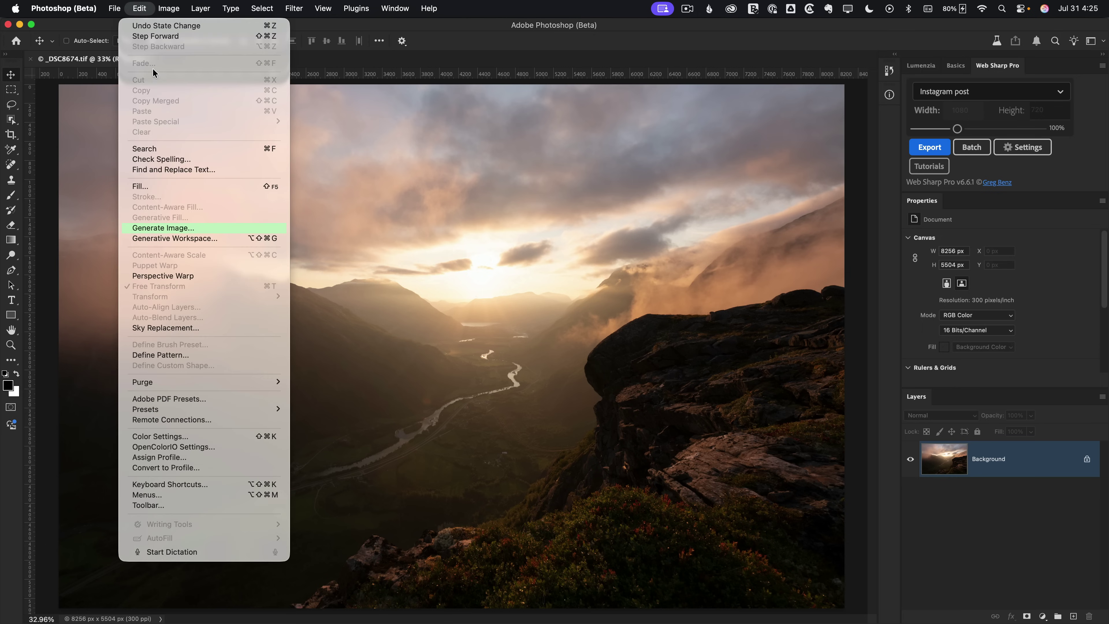
click(182, 229)
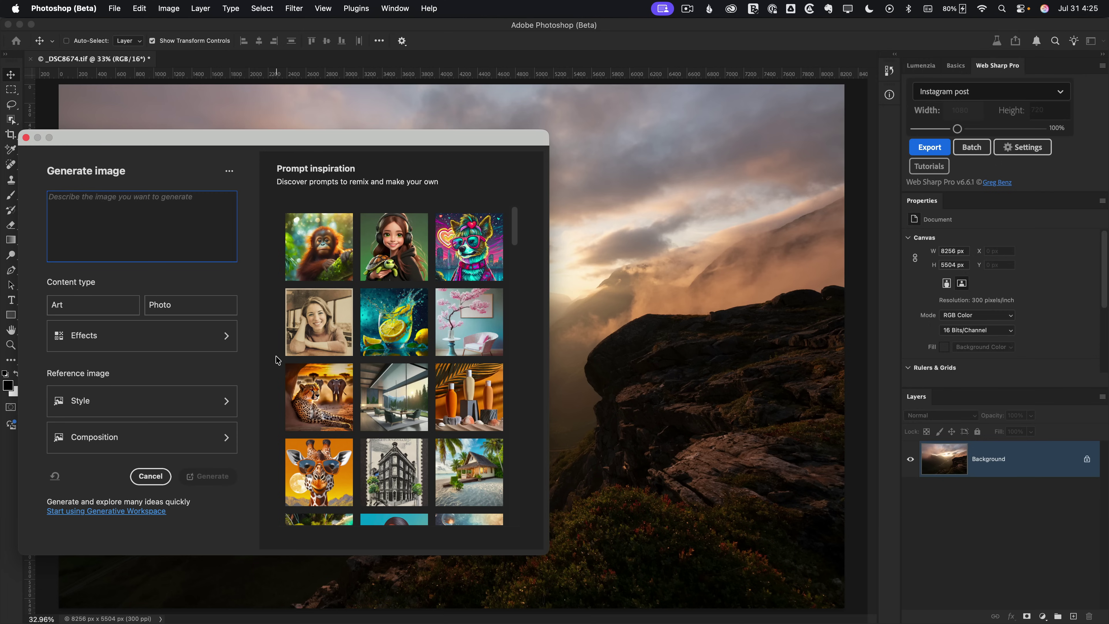
click(165, 309)
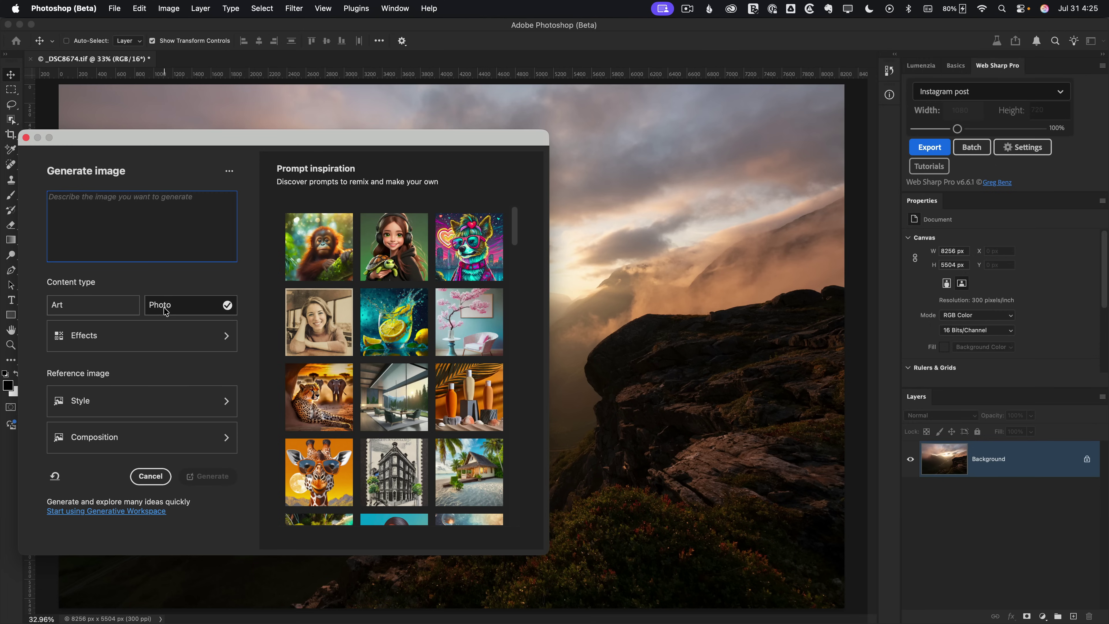
click(124, 224)
text(Photo of a man standing and staring off into the distance (facing back and to the left). His entire body is in the image (not cropped). He is wearing hiking pants, hiking boots, and a t-shirt.)
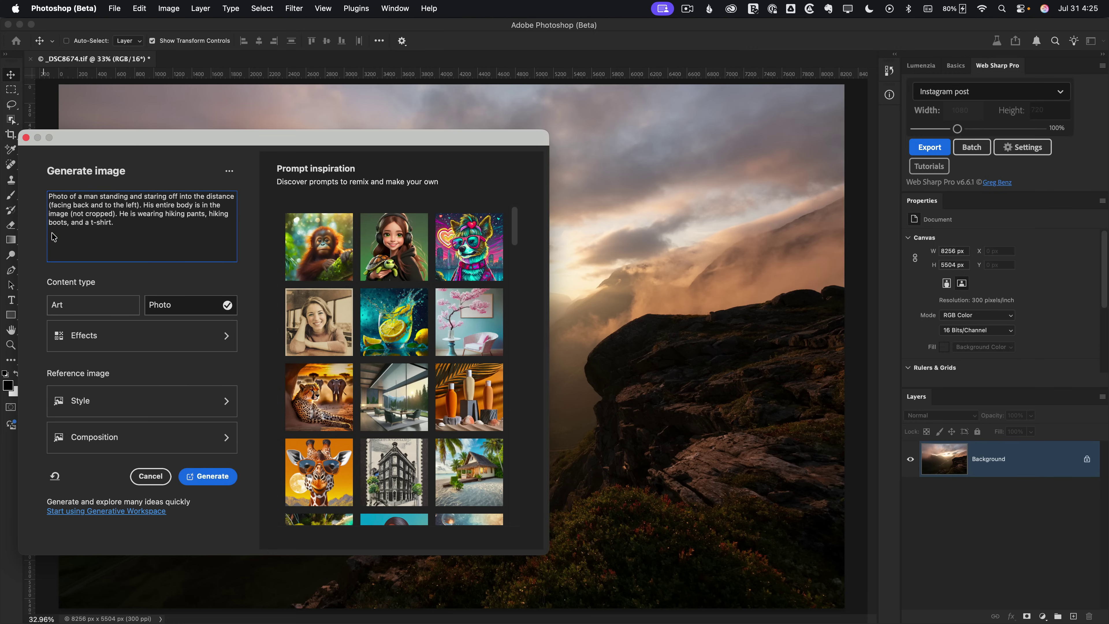
click(213, 477)
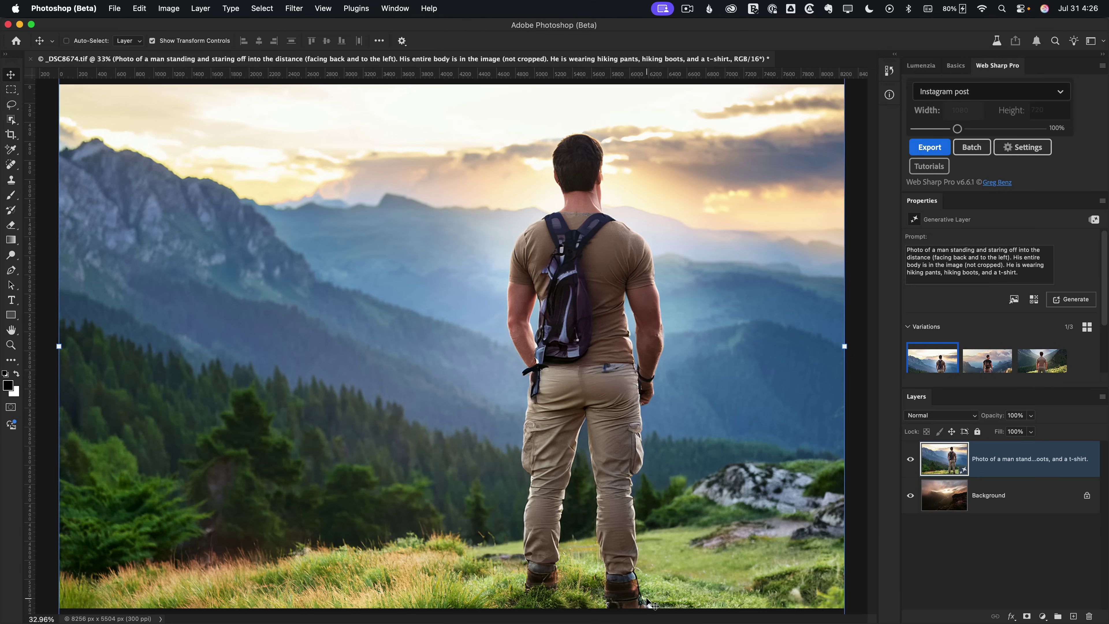
Toggle the generated layer against the valley and pick variation 2, the backpacker on rocky ground
click(911, 460)
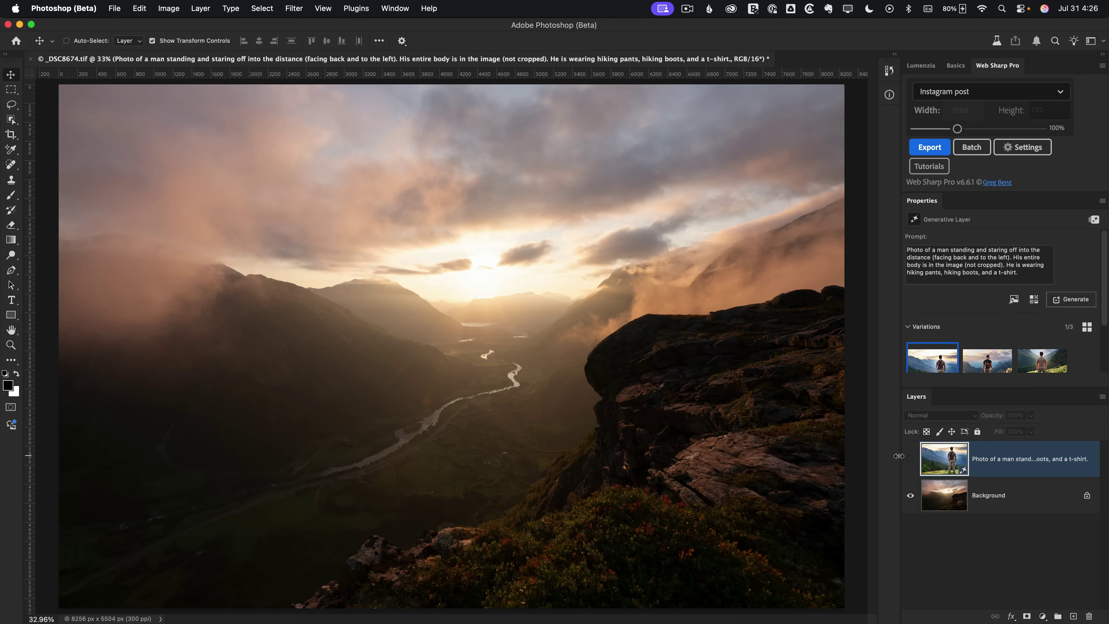
click(910, 458)
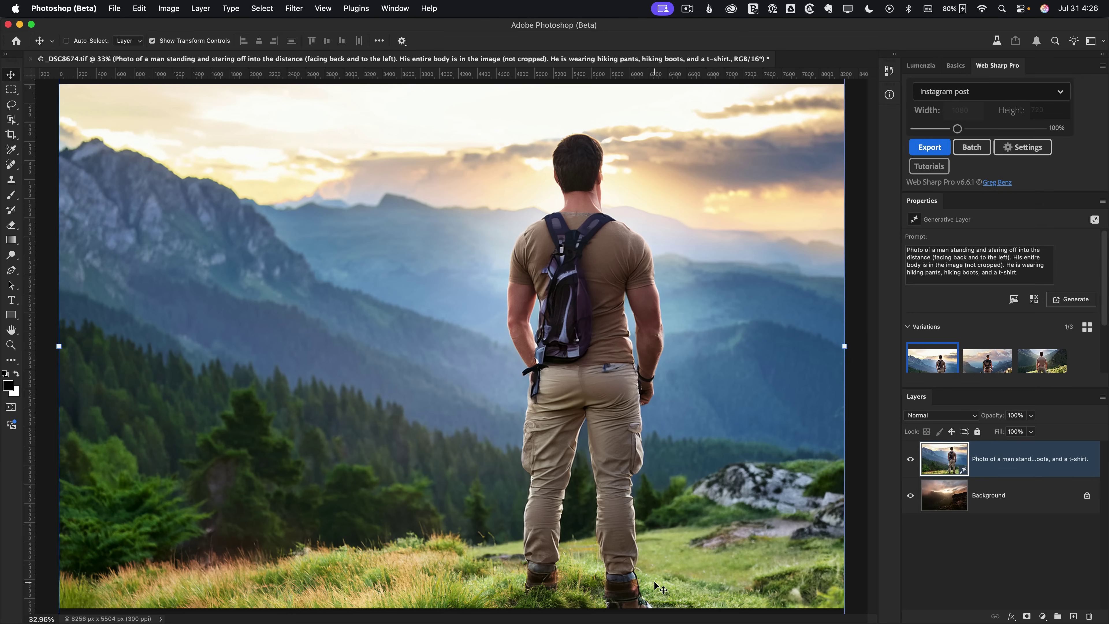
click(987, 359)
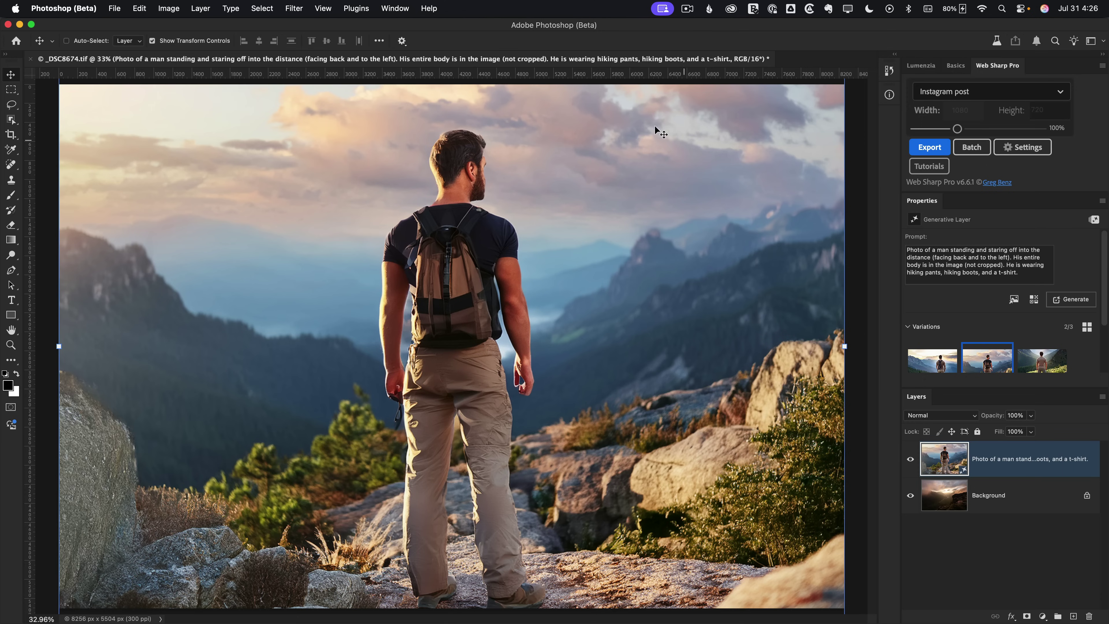
click(910, 459)
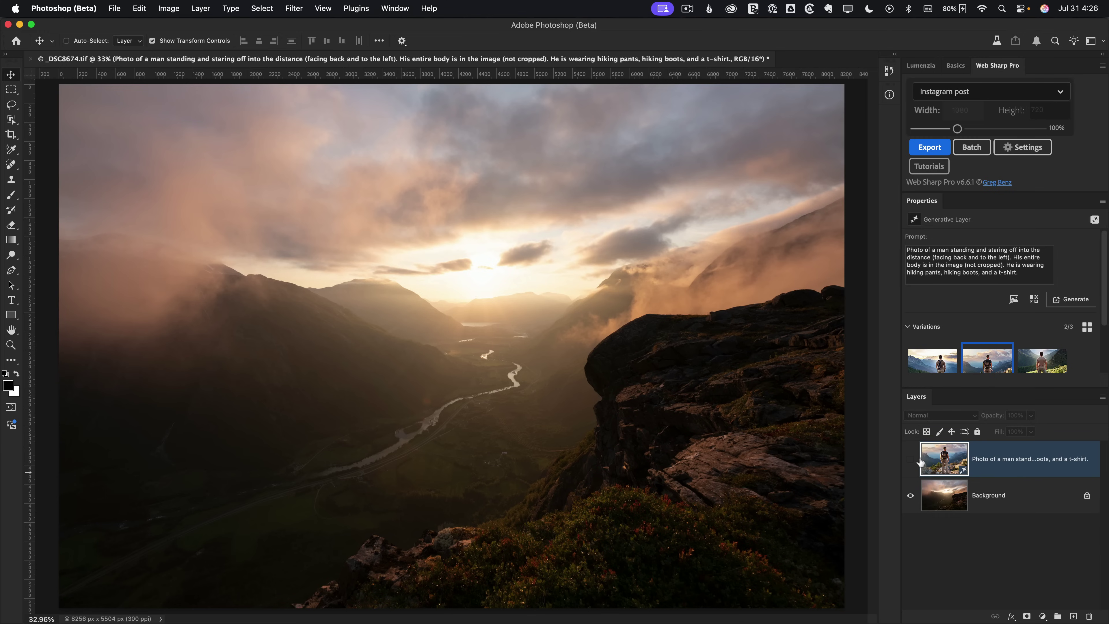
click(910, 460)
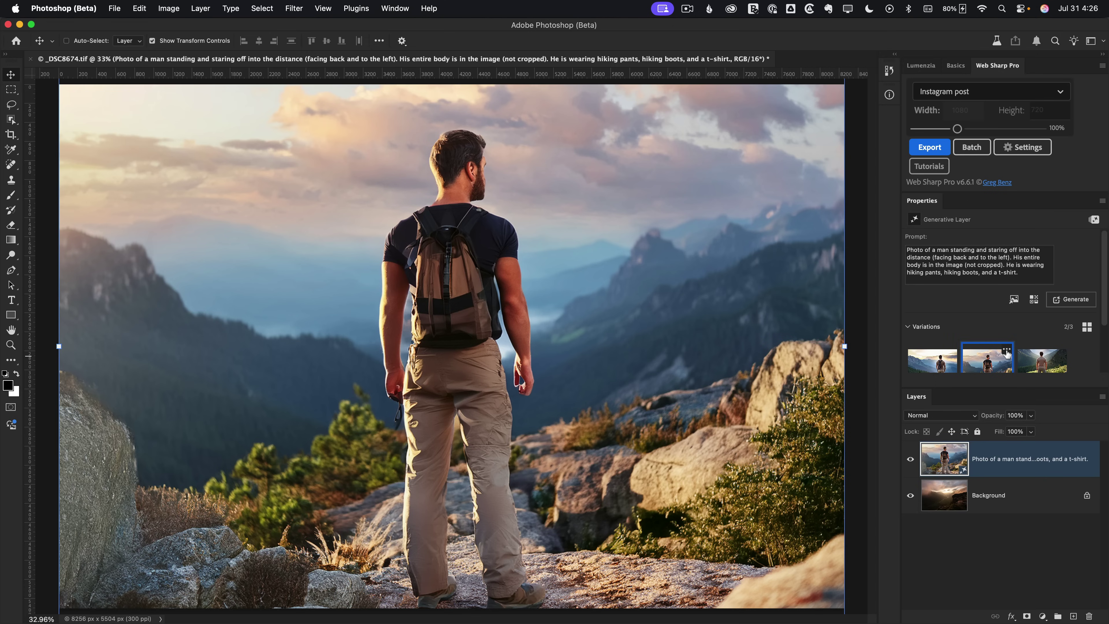
click(1006, 353)
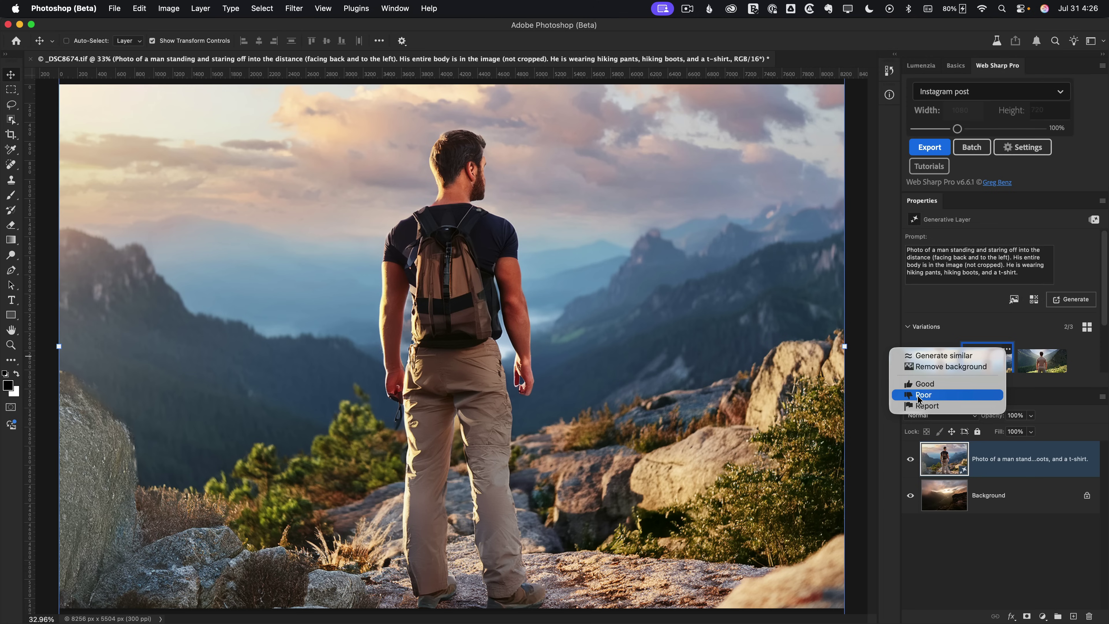
Switch to variation 3 and submit Poor feedback, strongly disagreeing that it matches the prompt
click(963, 333)
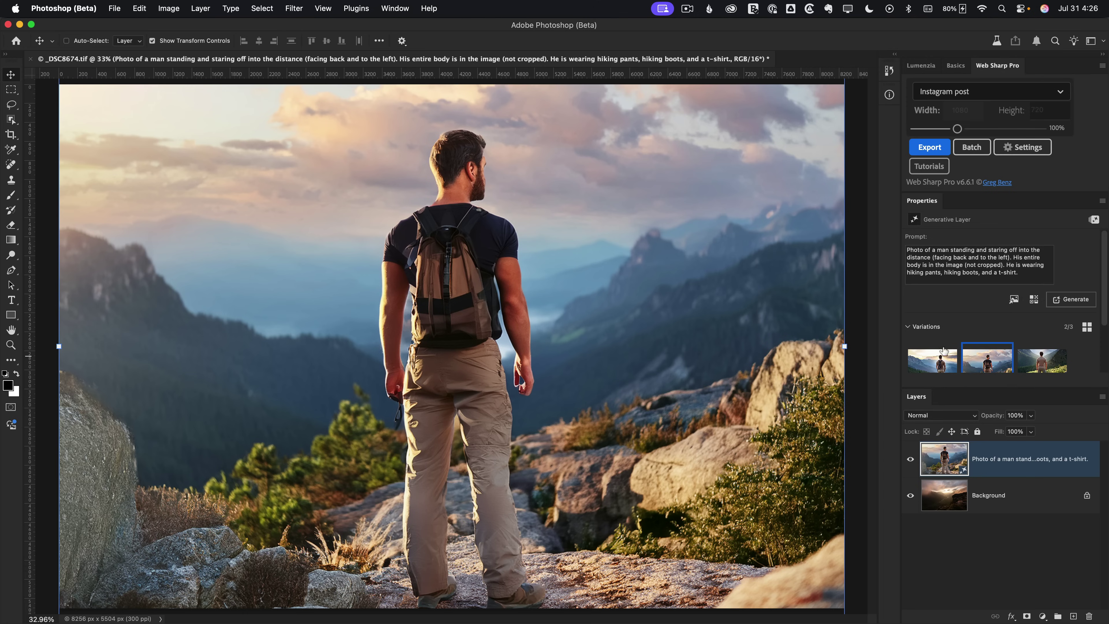
click(1036, 365)
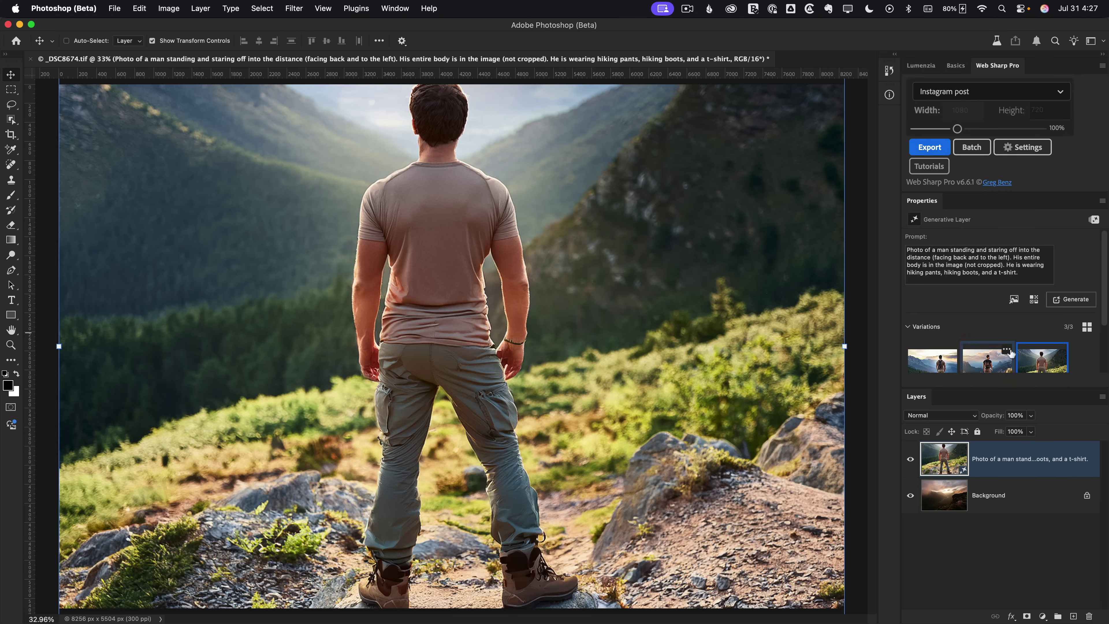
click(1061, 351)
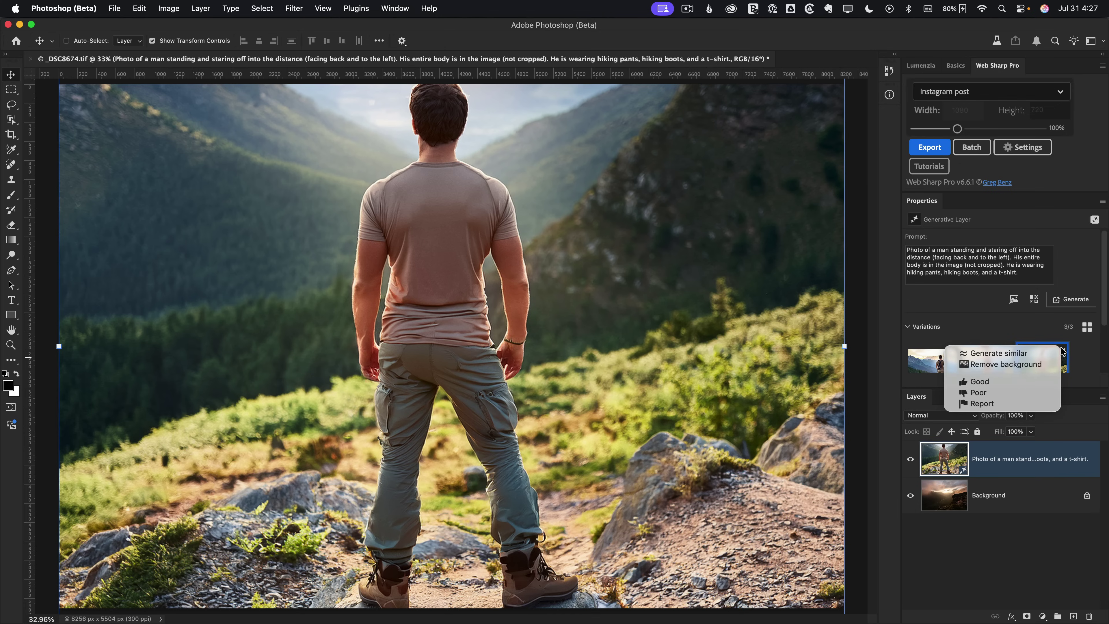
click(1000, 392)
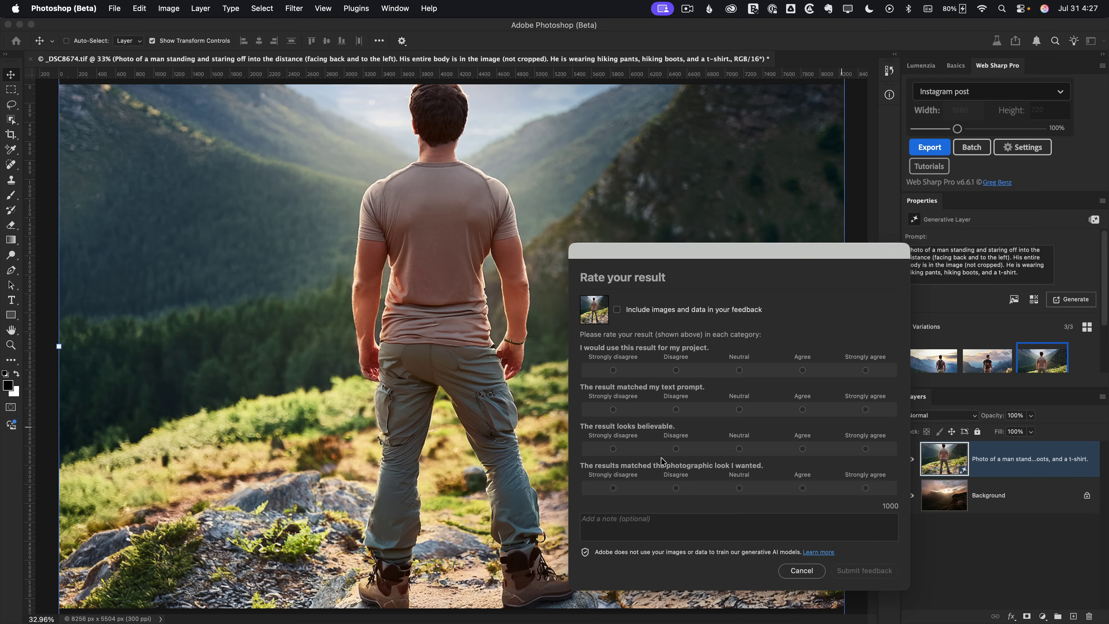
click(613, 409)
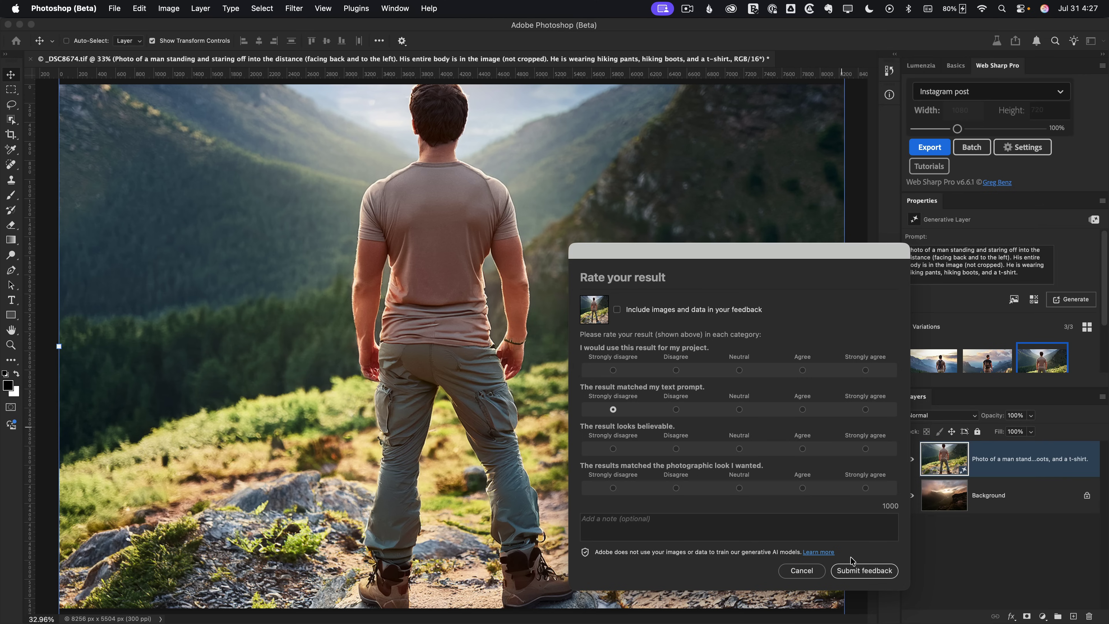
click(847, 572)
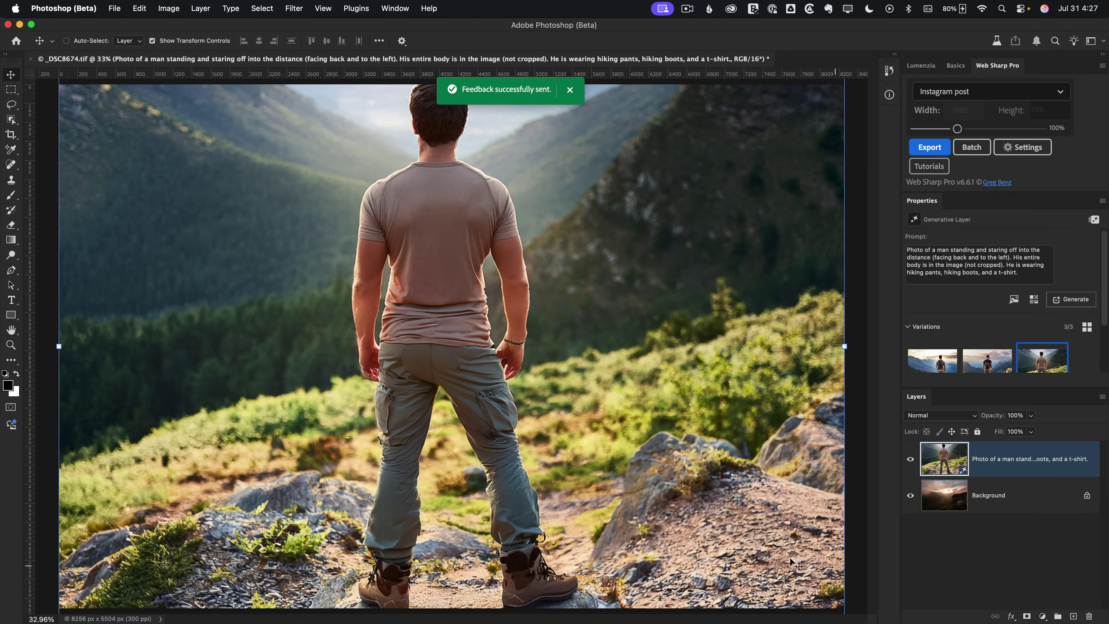
click(570, 90)
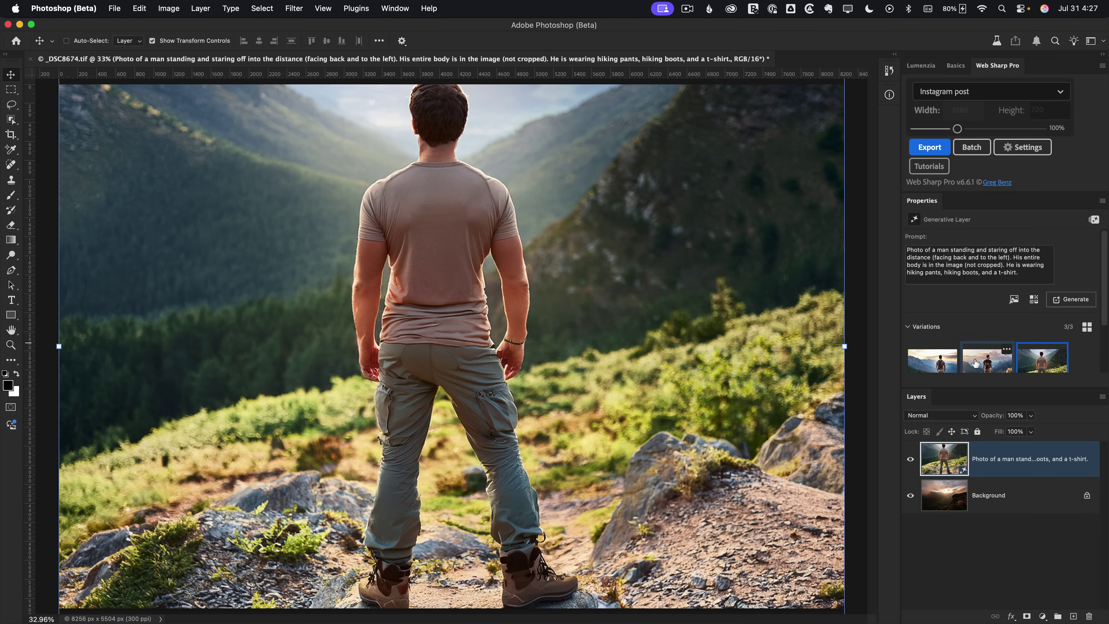
Return to variation 2 and compare it by hiding and showing the hiker over the Background
click(978, 365)
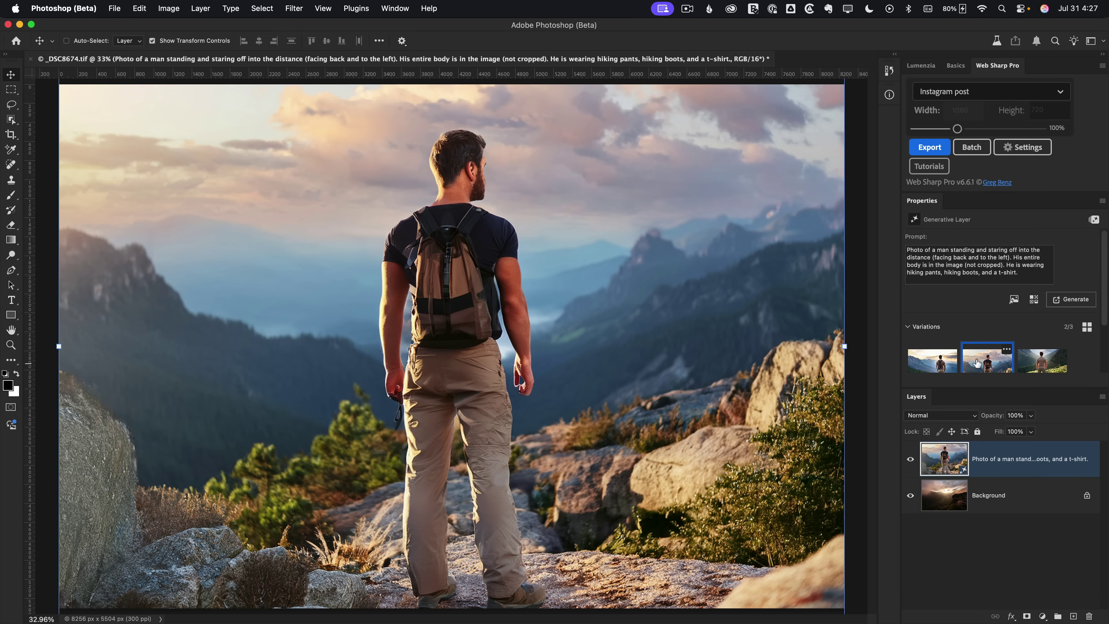
mouse_move(977, 363)
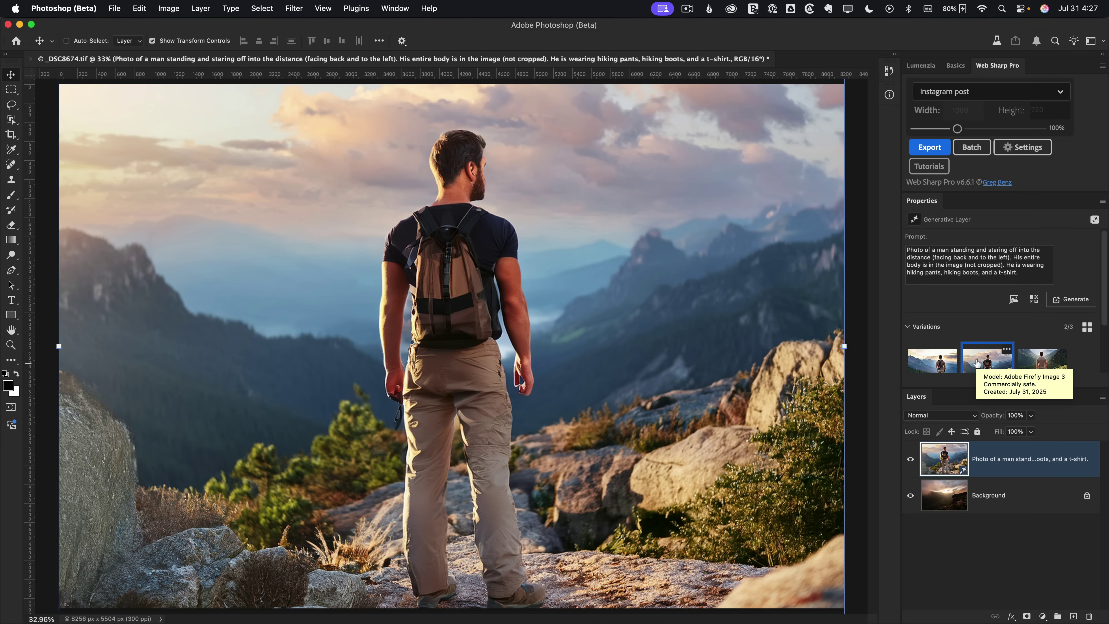
click(910, 459)
click(948, 486)
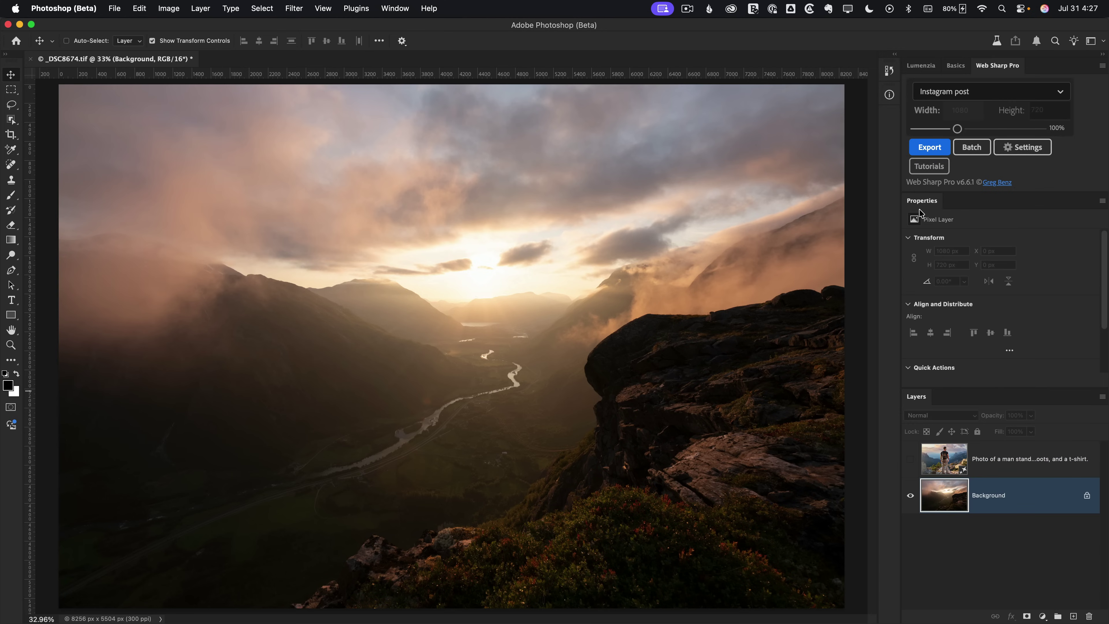
drag(1104, 277, 1106, 358)
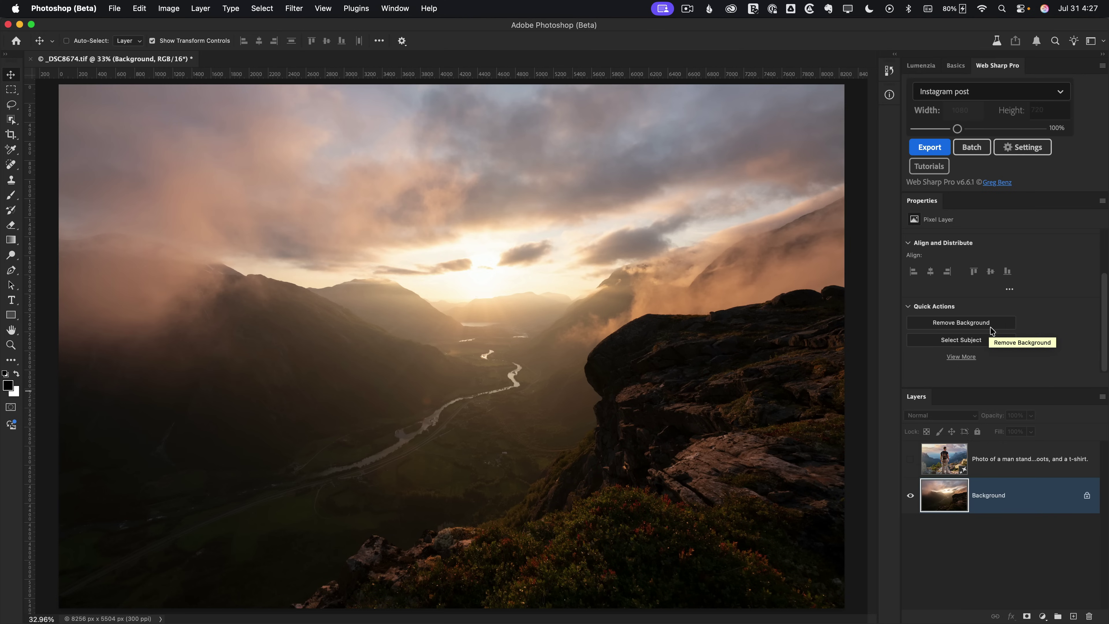
click(911, 459)
Remove the background from the variation-2 hiker into a masked cut-out copy
click(939, 461)
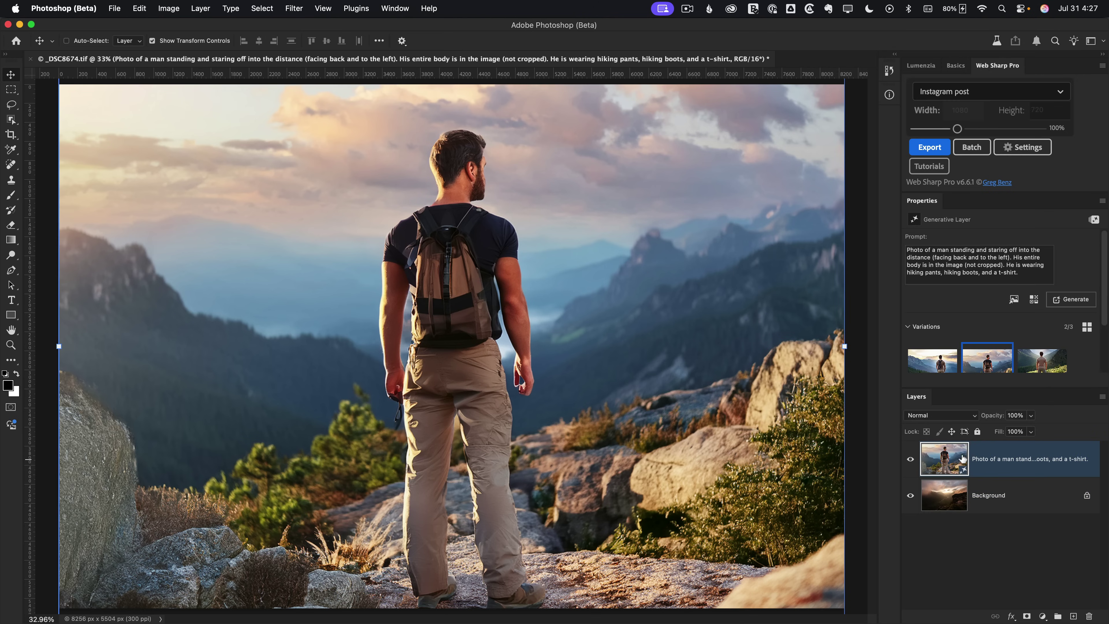
click(1005, 352)
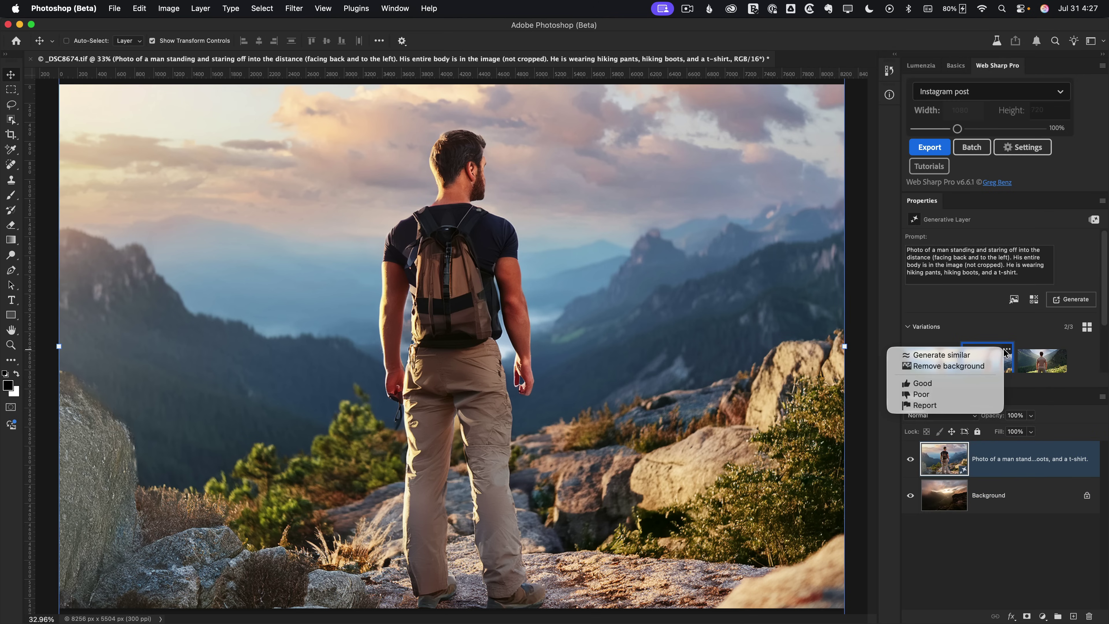
click(972, 366)
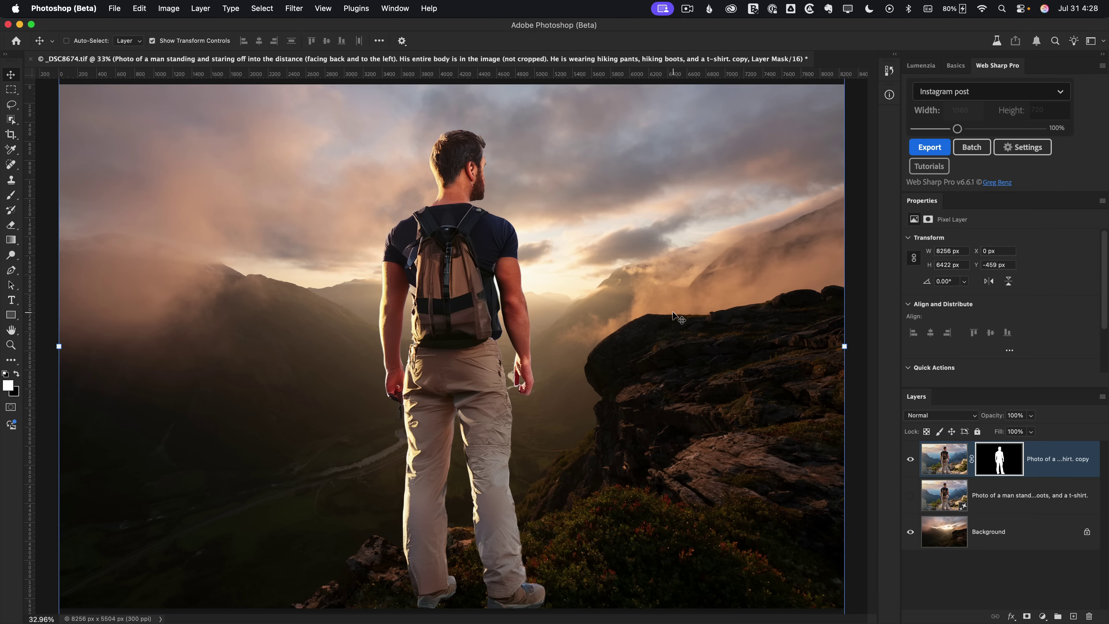
Zoom out to fit the whole cut-out hiker layer in the window
key(super+minus)
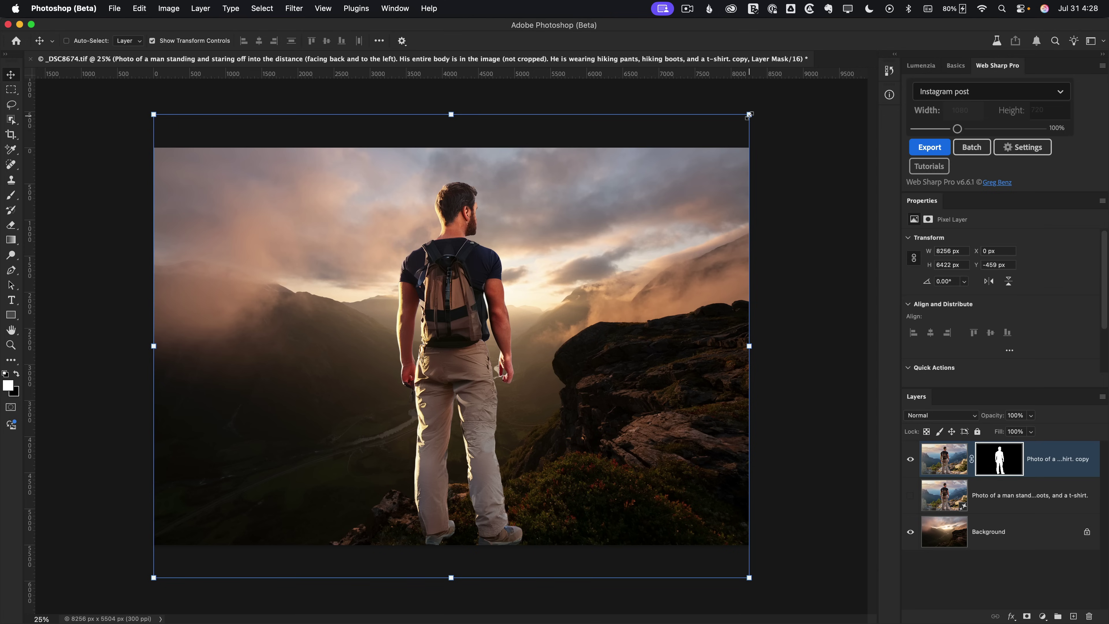
Scale the cut-out hiker down to a tiny figure and place him on the rocky ledge
drag(747, 118, 314, 472)
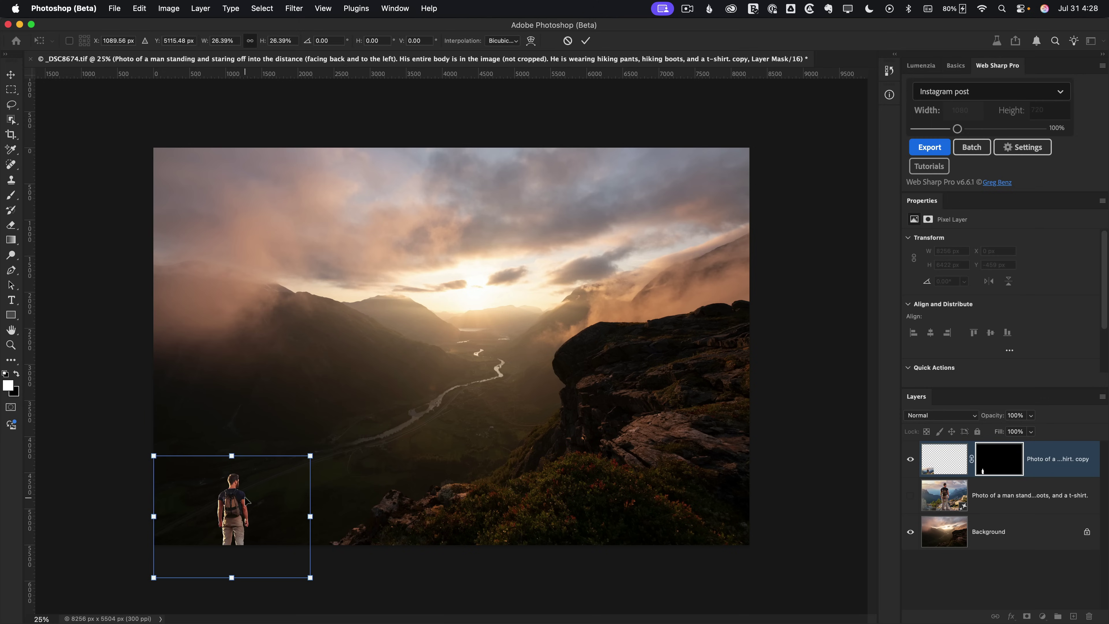
drag(231, 500, 610, 271)
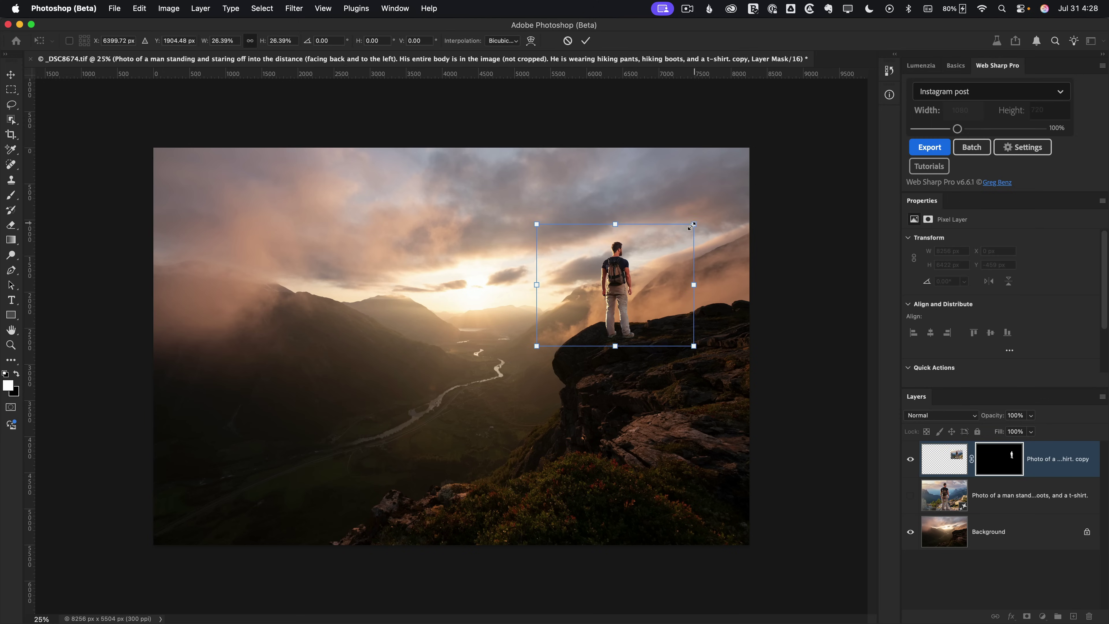
drag(694, 224, 617, 294)
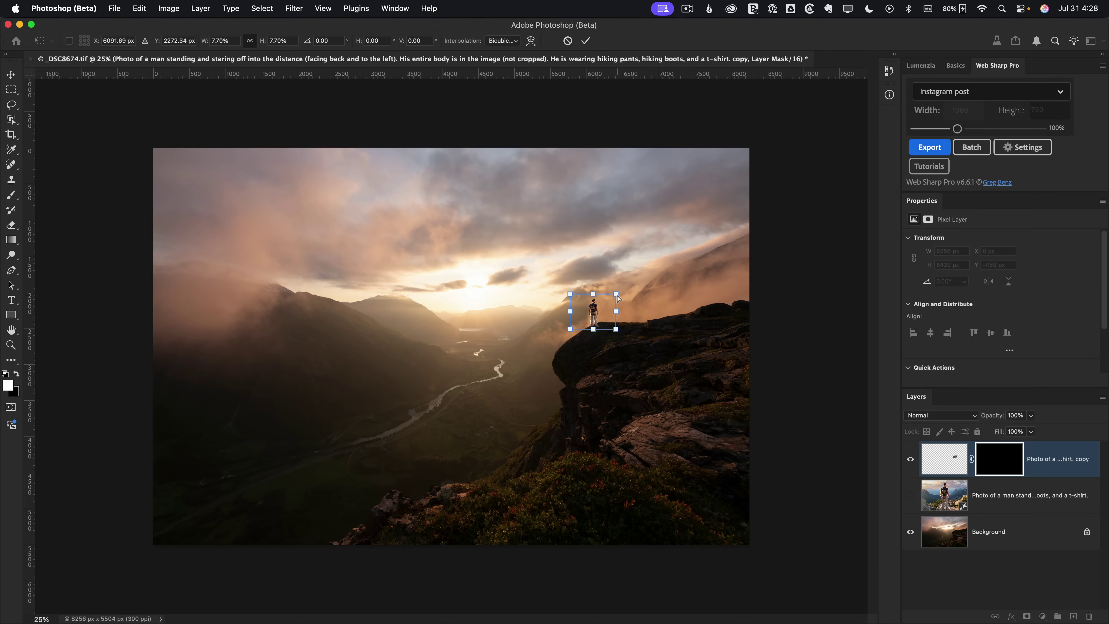
key(super+equal)
key(super+equal)
key(super+equal)
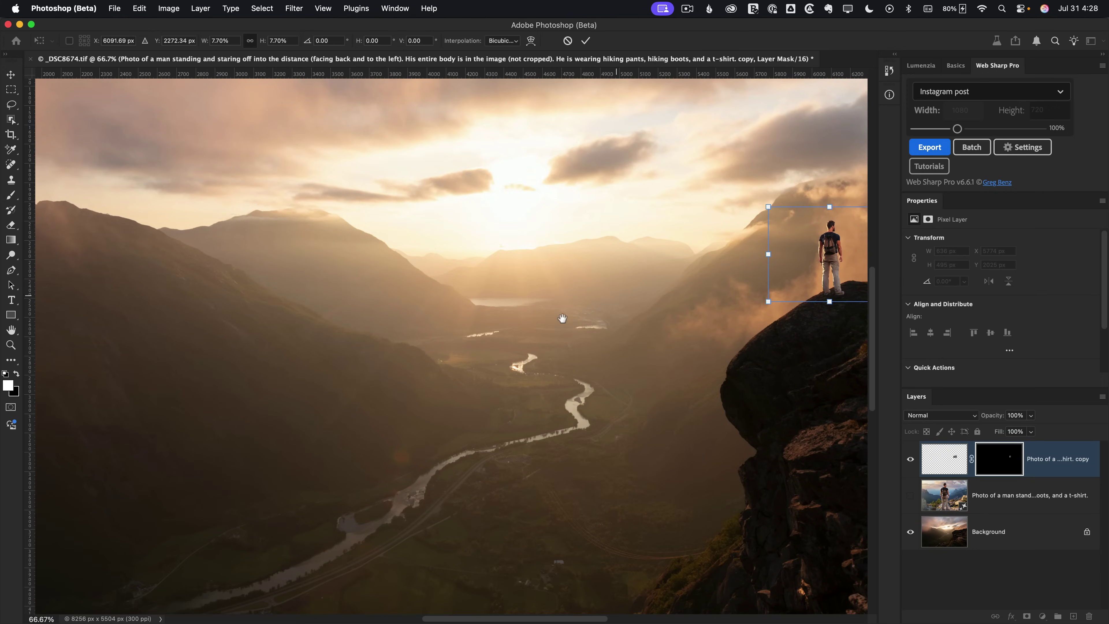
drag(562, 319, 193, 411)
drag(444, 331, 425, 350)
drag(371, 380, 400, 372)
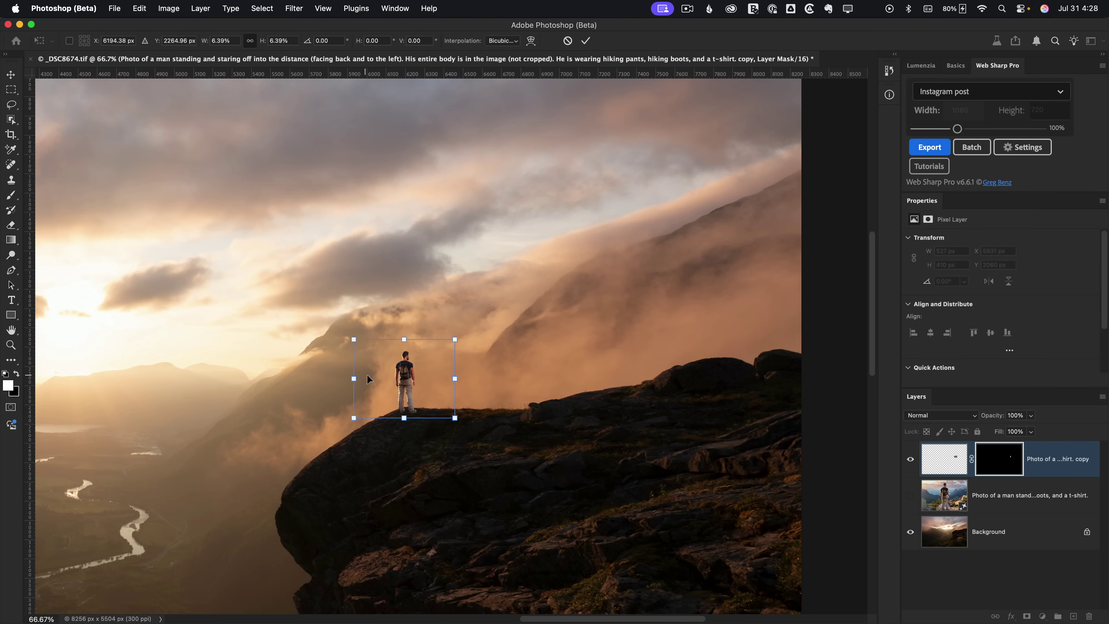
Flip the hiker horizontally, nudge him right, and commit the transform at 527 × 410 px
right_click(392, 379)
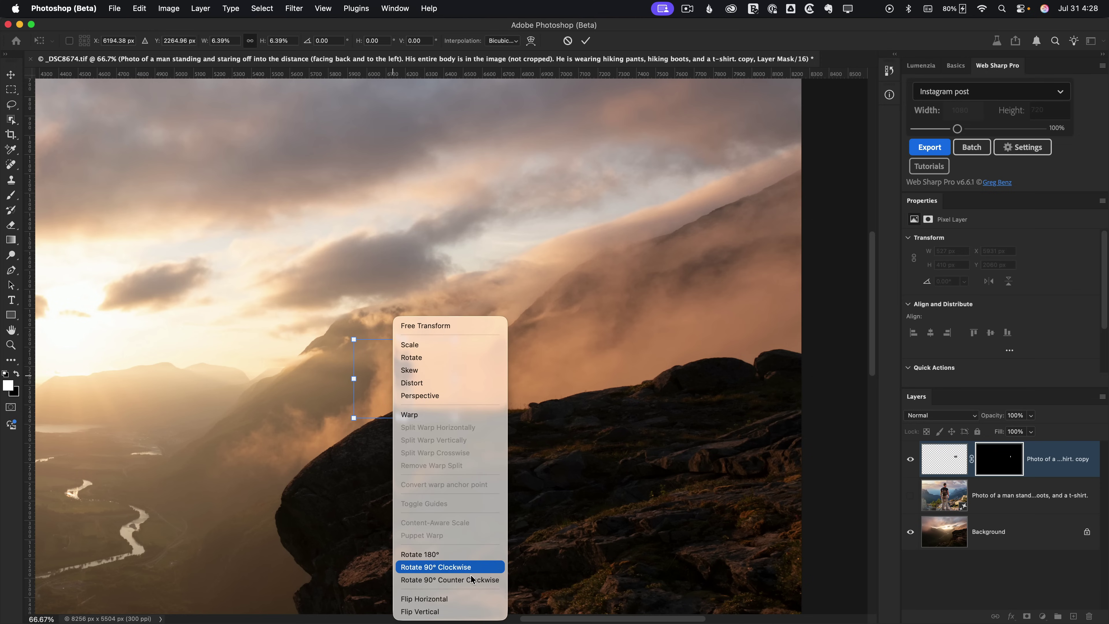
click(442, 603)
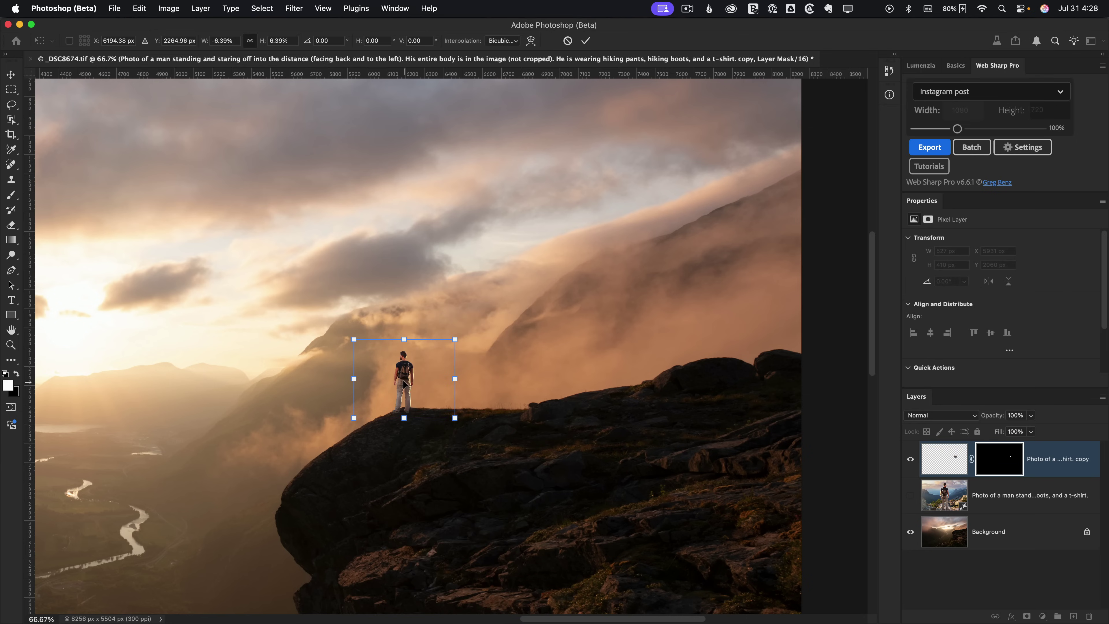
drag(404, 383, 411, 382)
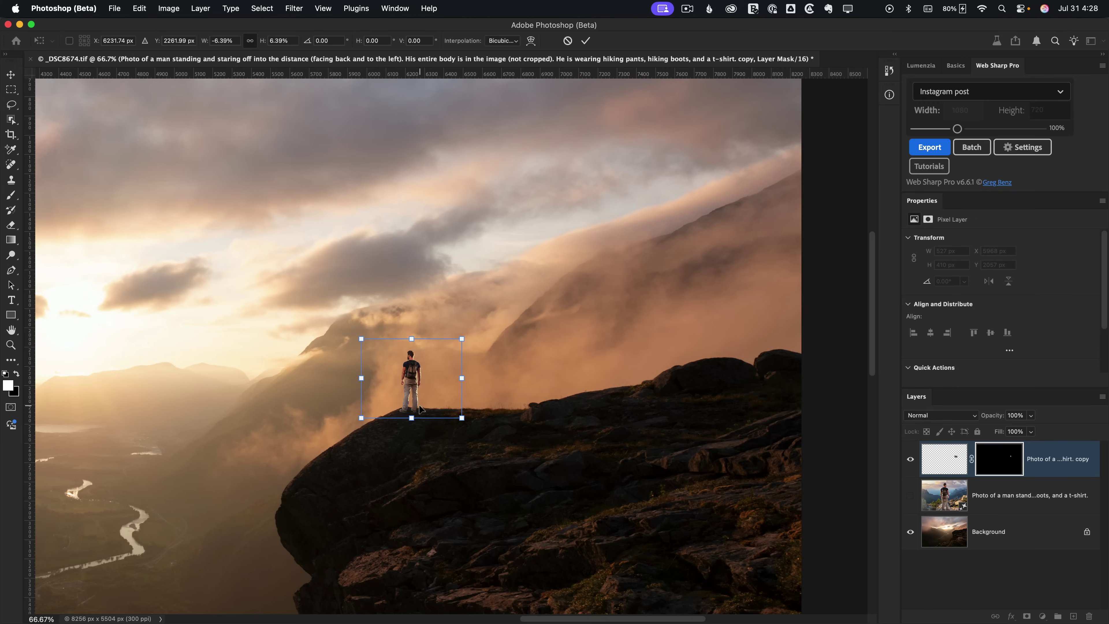
click(1048, 450)
key(h)
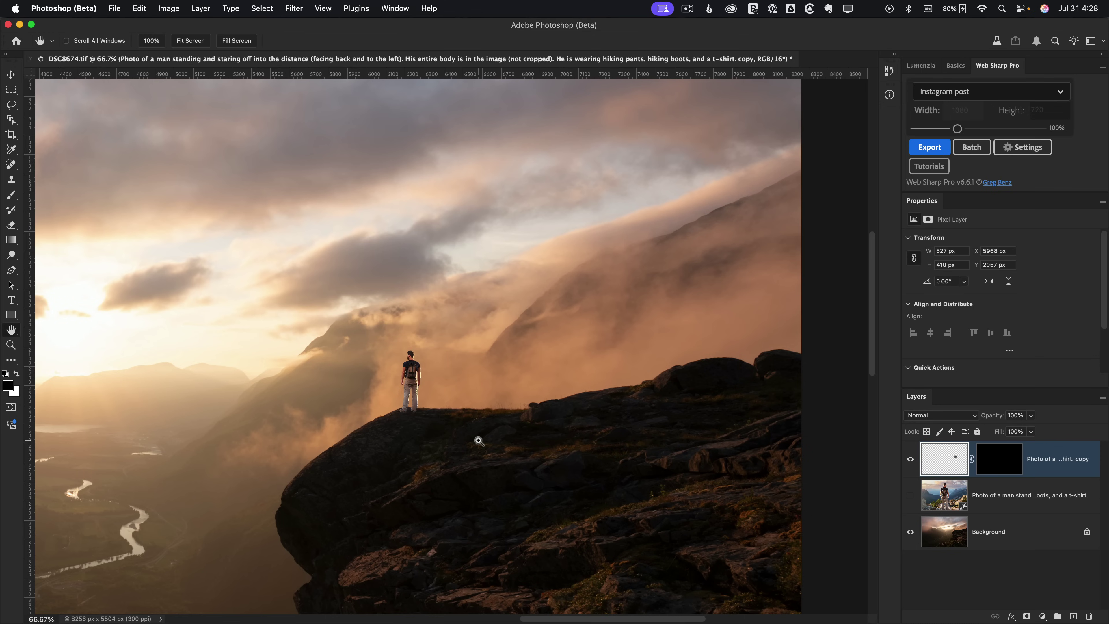
key(super+equal)
key(super+equal)
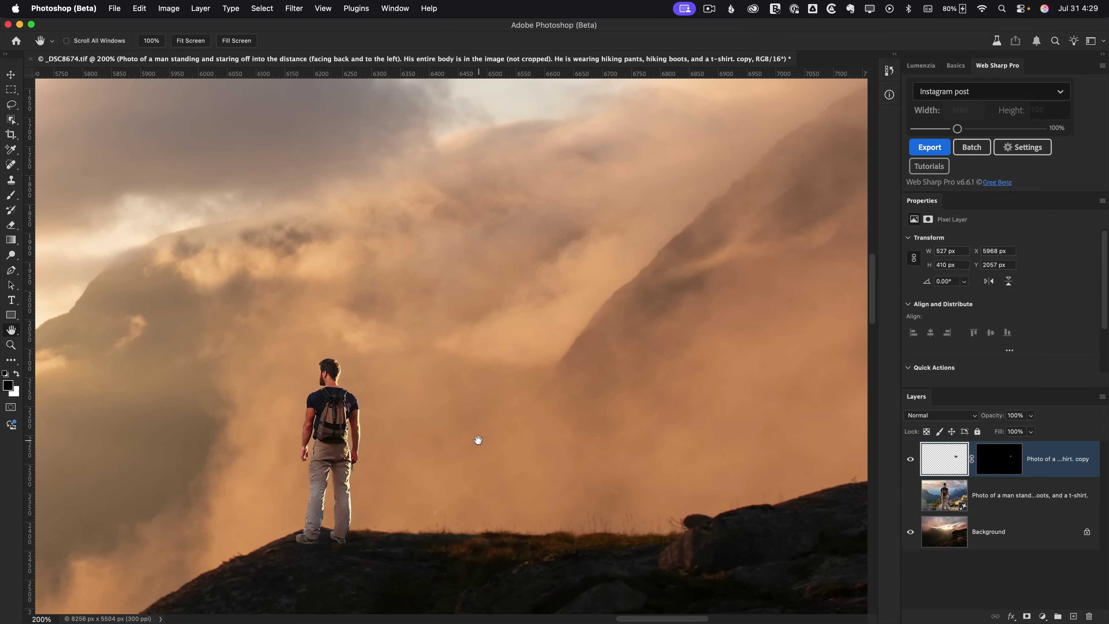
drag(425, 438, 665, 341)
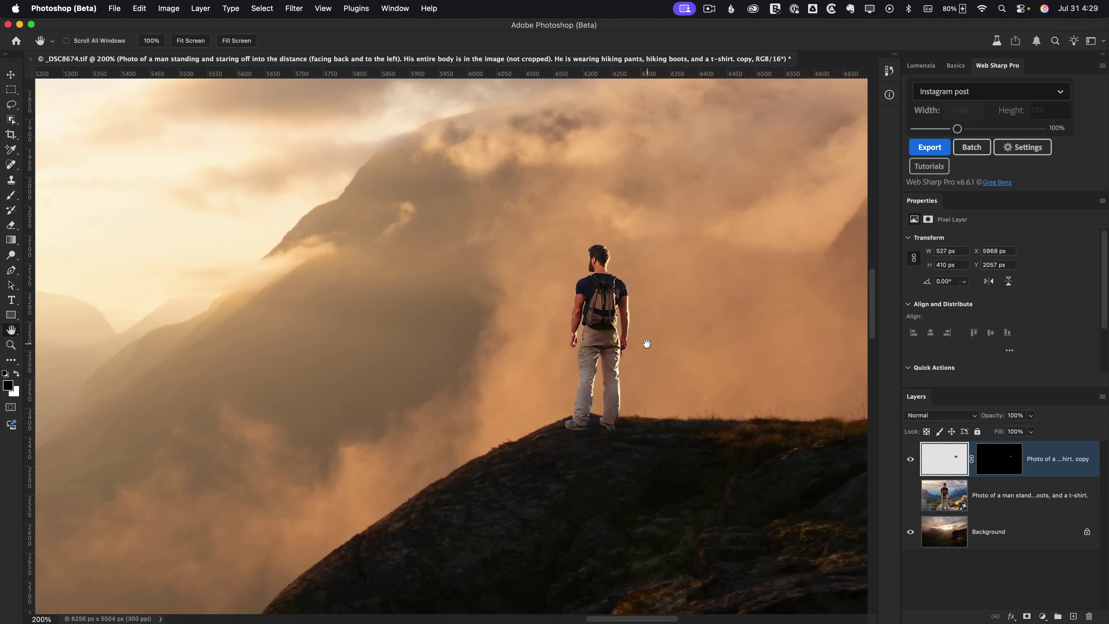
Apply Layer > Harmonize to the hiker and keep variation 2 of 3 after previewing the third
click(203, 9)
click(219, 176)
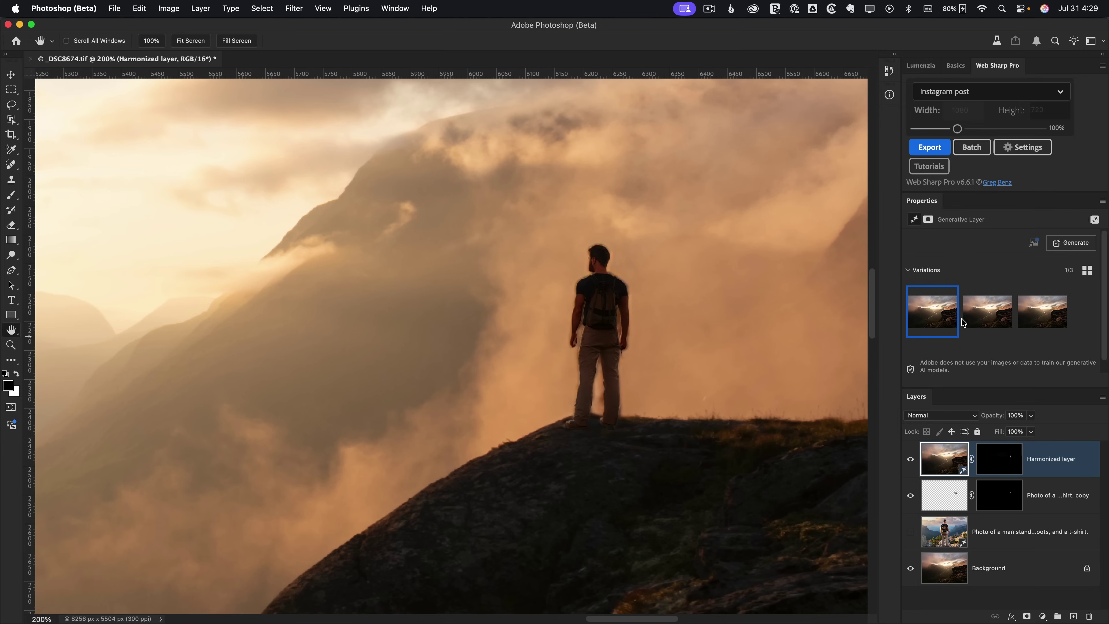
click(979, 311)
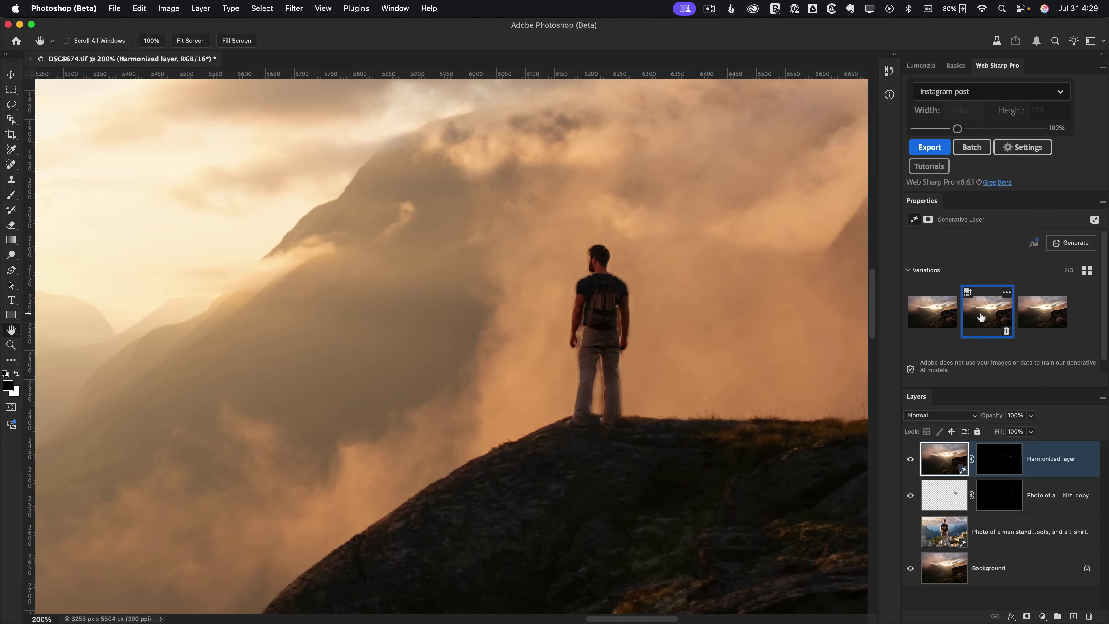
click(1033, 311)
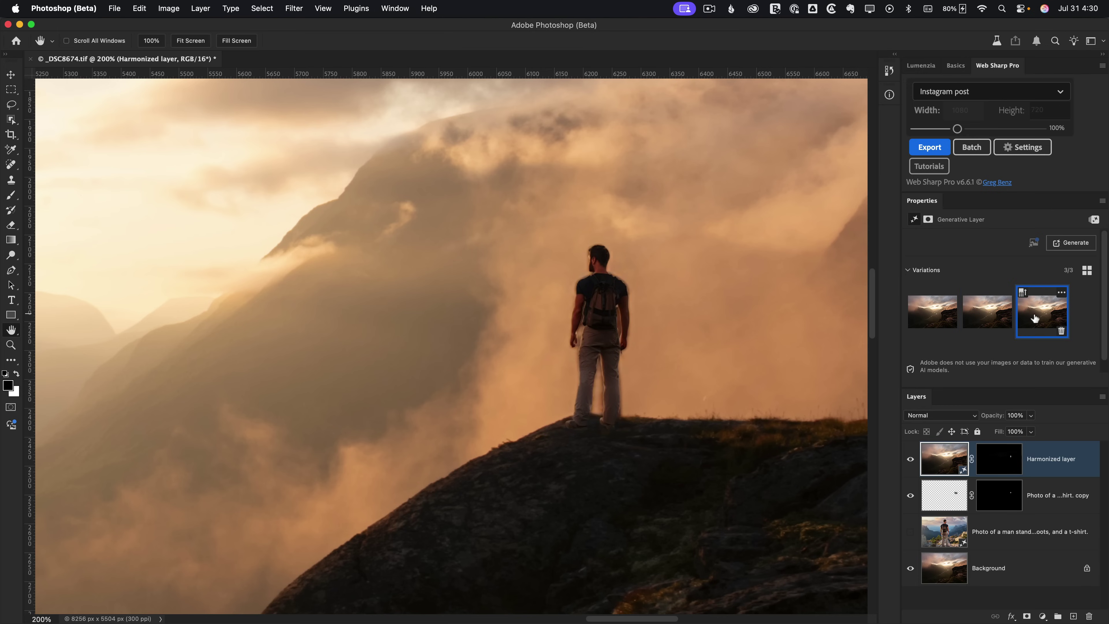
click(980, 320)
Zoom in and center the view on the hiker on the ledge
key(super+equal)
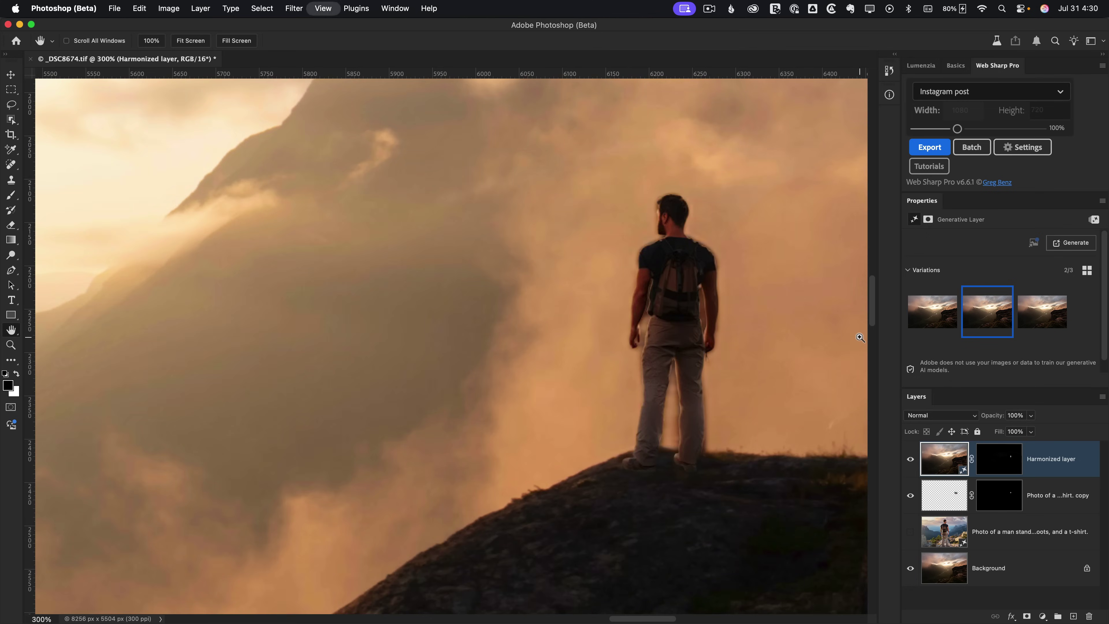
drag(754, 304, 636, 374)
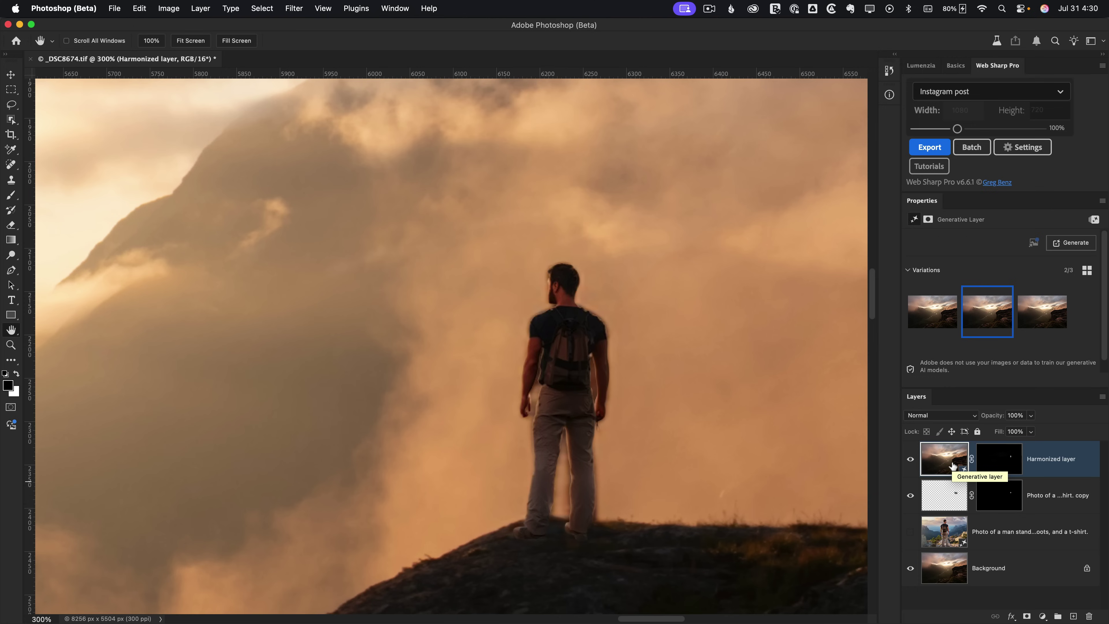
shift+click(1000, 464)
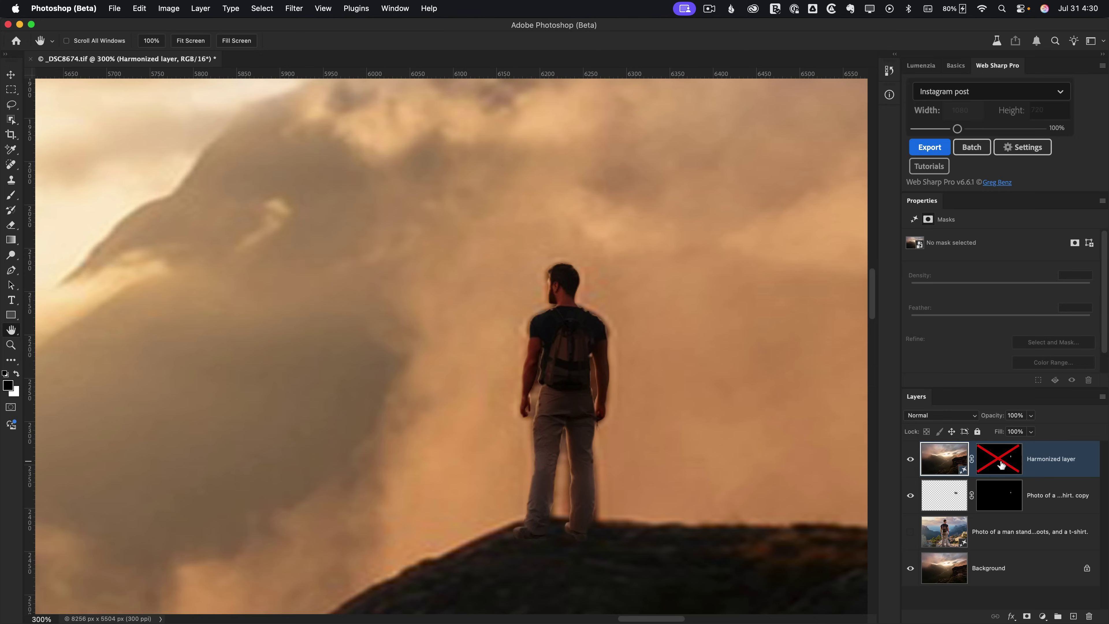
key(super+equal)
key(super+equal)
key(super+equal)
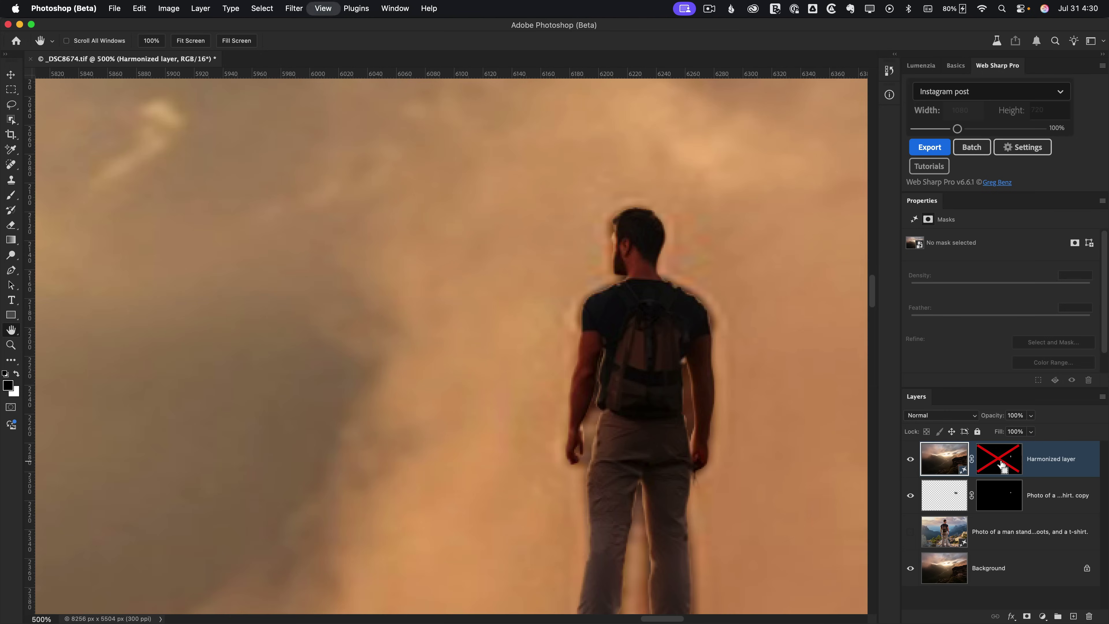
drag(716, 501, 636, 376)
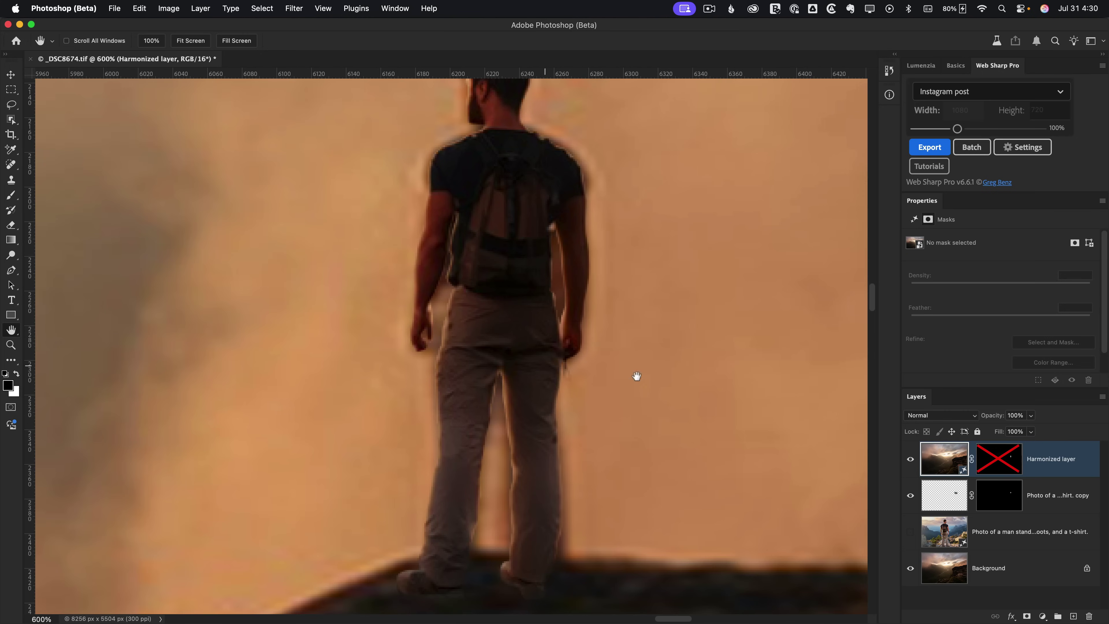
click(909, 459)
click(909, 459)
click(909, 459)
click(909, 460)
click(909, 459)
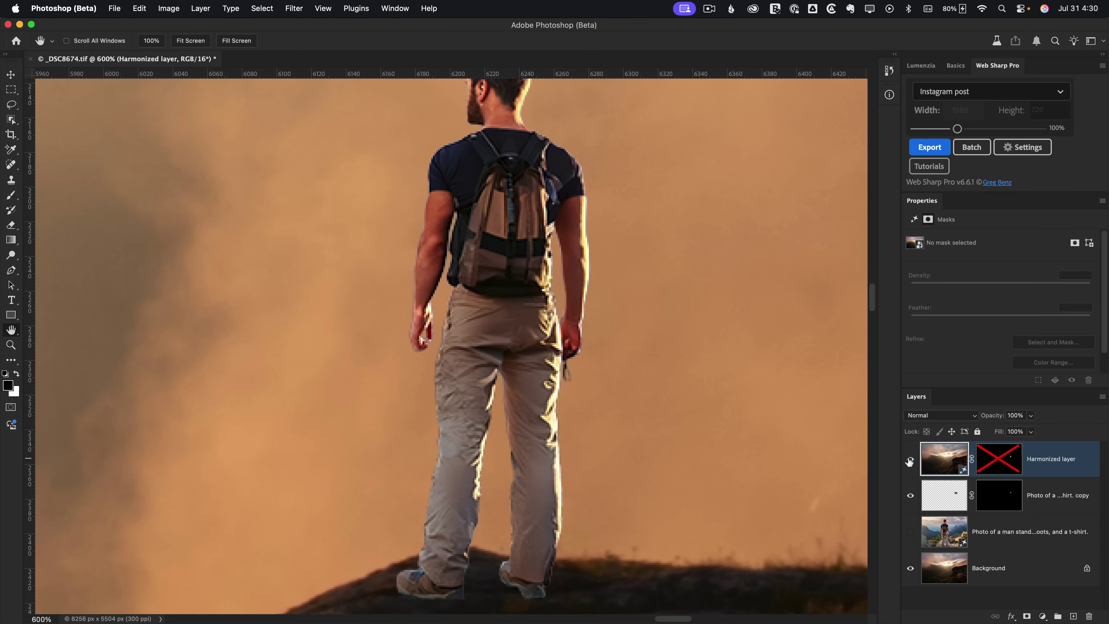
click(909, 459)
click(910, 460)
click(909, 460)
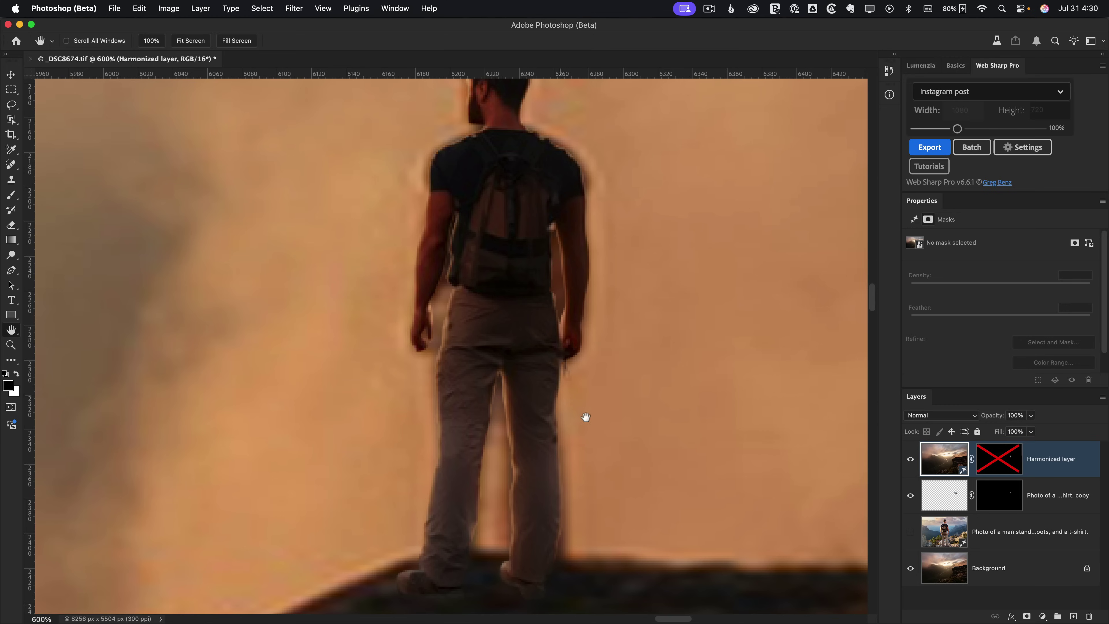
drag(549, 500, 470, 290)
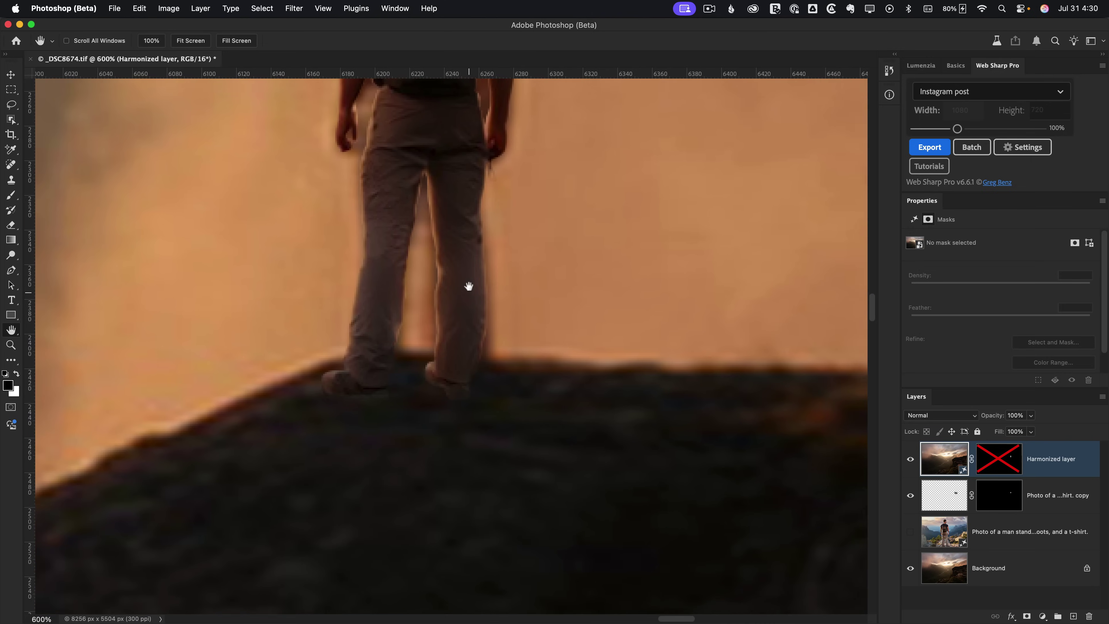
click(910, 458)
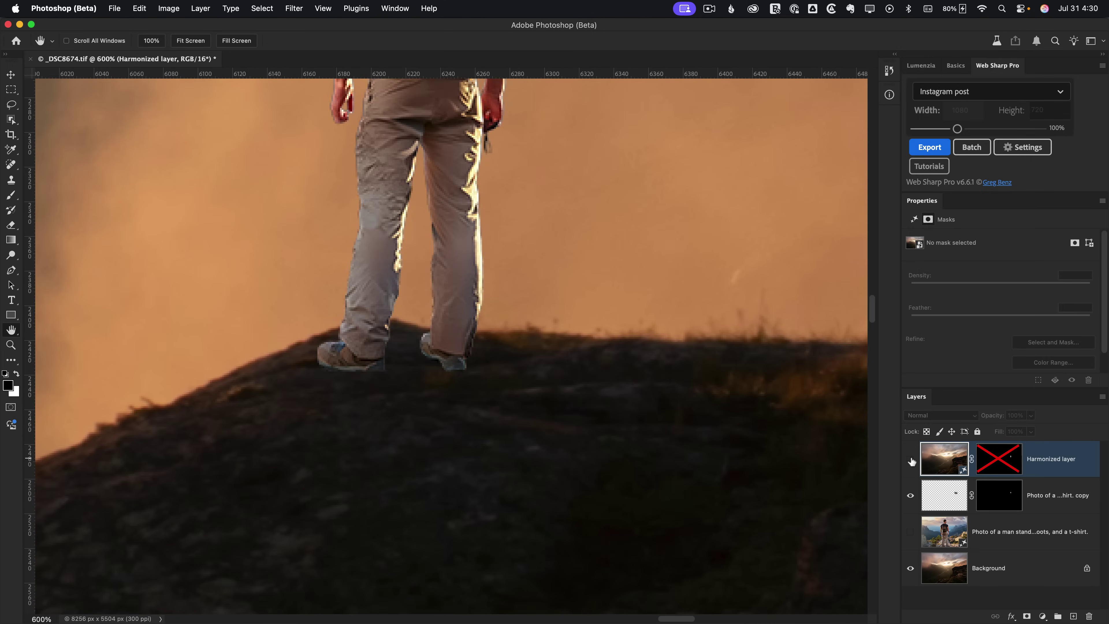
click(910, 458)
click(910, 459)
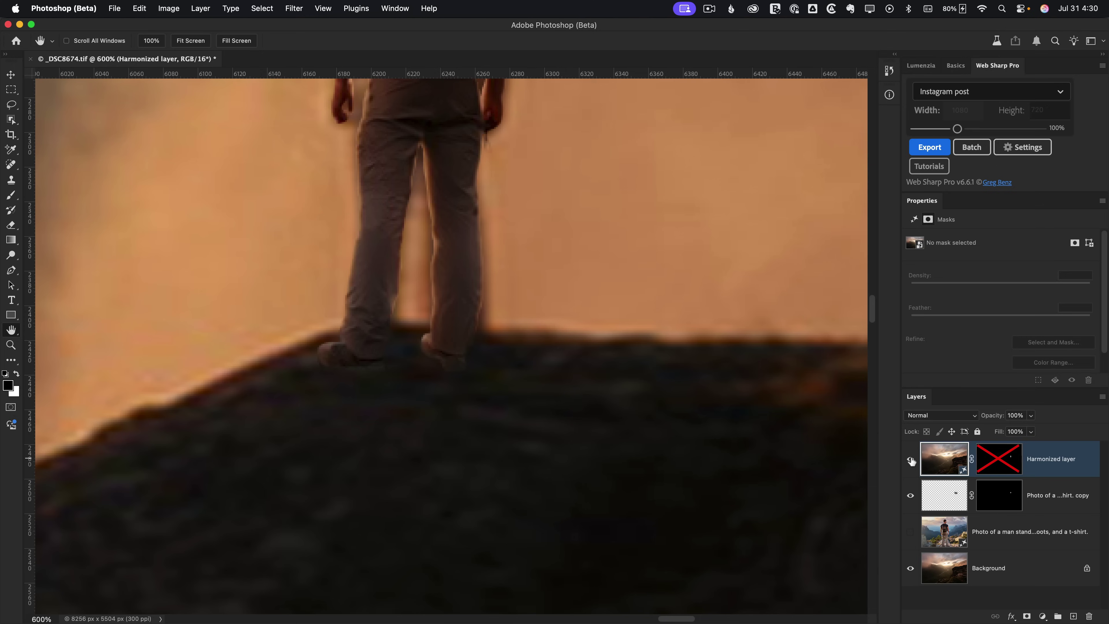
drag(549, 232, 640, 424)
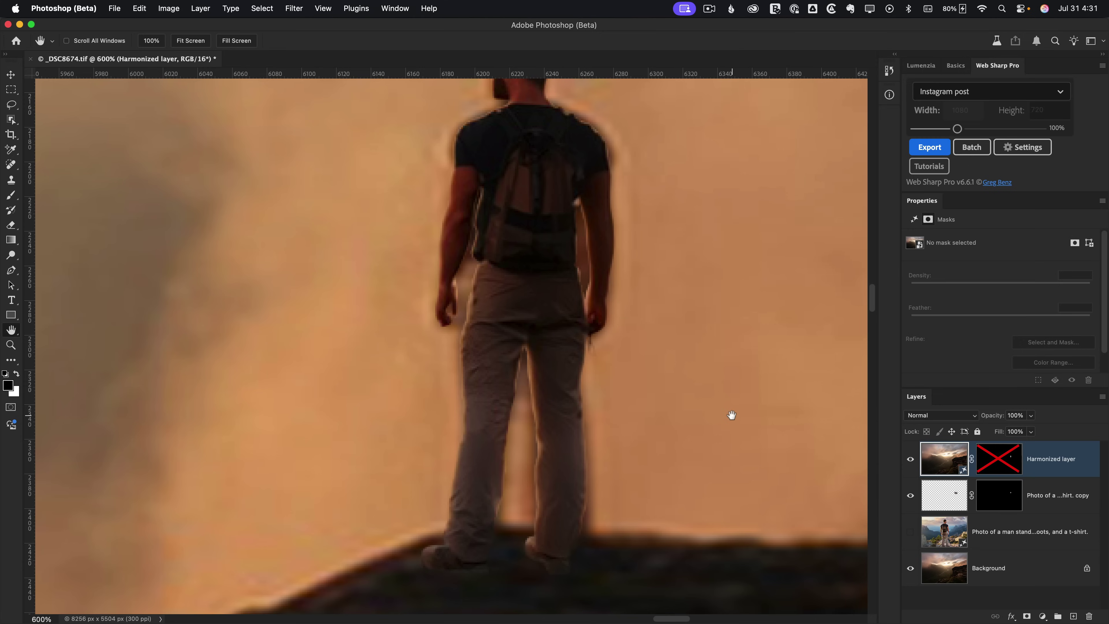
Re-enable the Harmonized mask, inspect the cutout and Harmonized masks alone, then return to normal view
shift+click(998, 469)
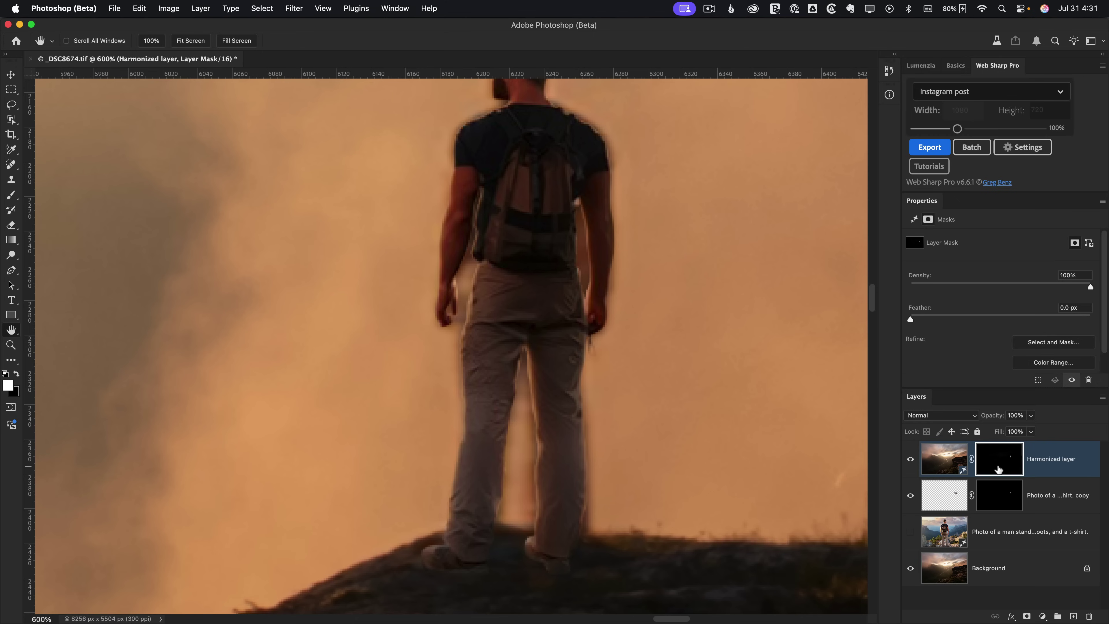
key(super+minus)
key(super+minus)
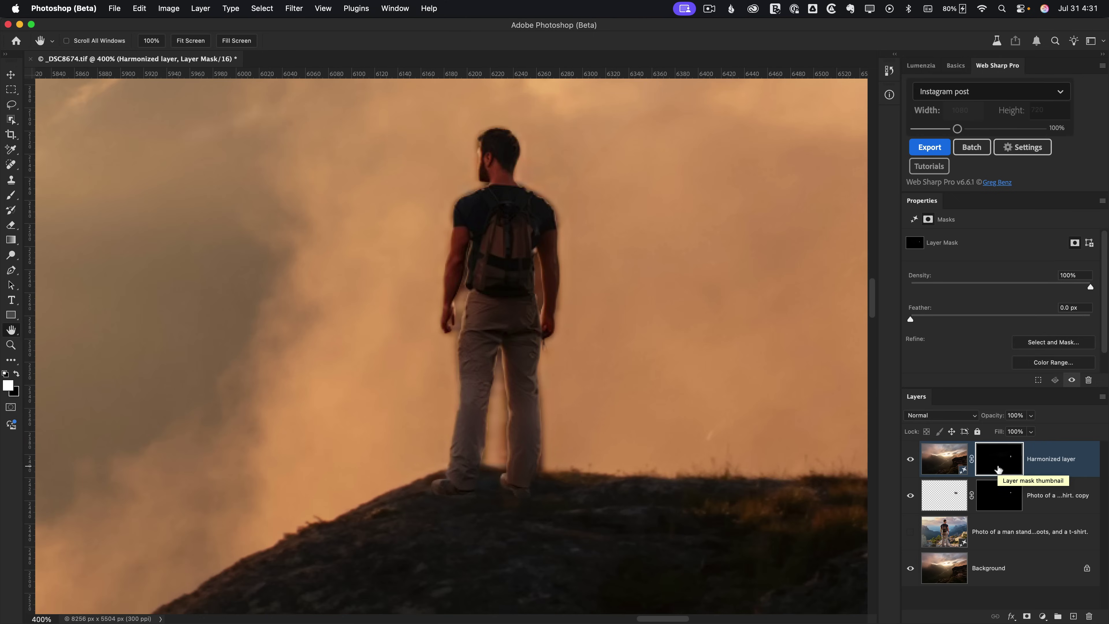
alt+click(999, 498)
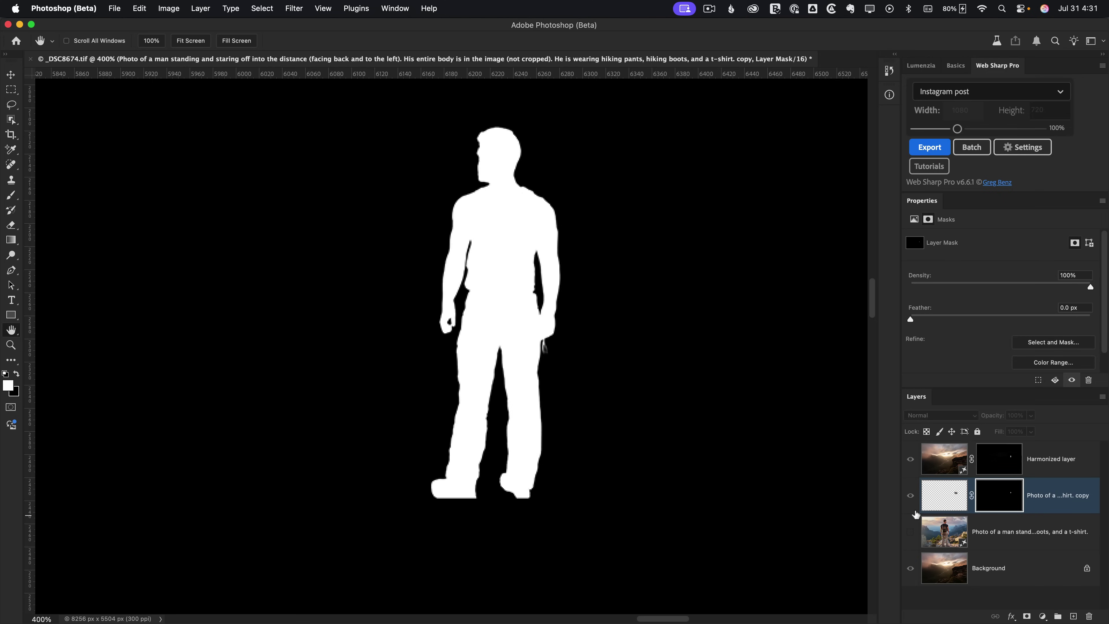
click(999, 462)
alt+click(998, 461)
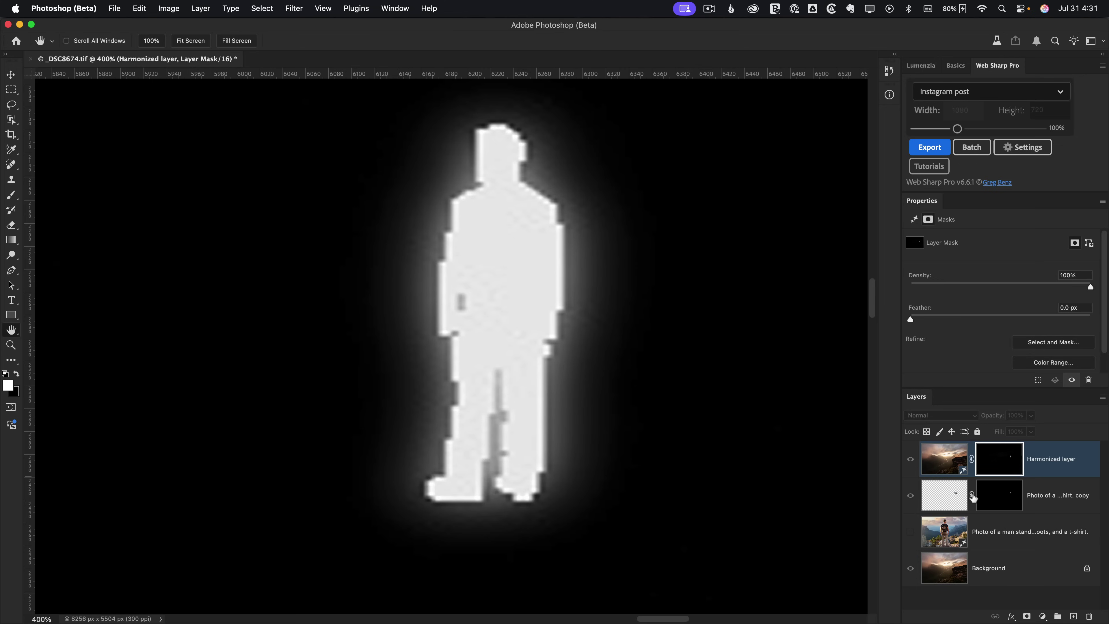
alt+click(993, 457)
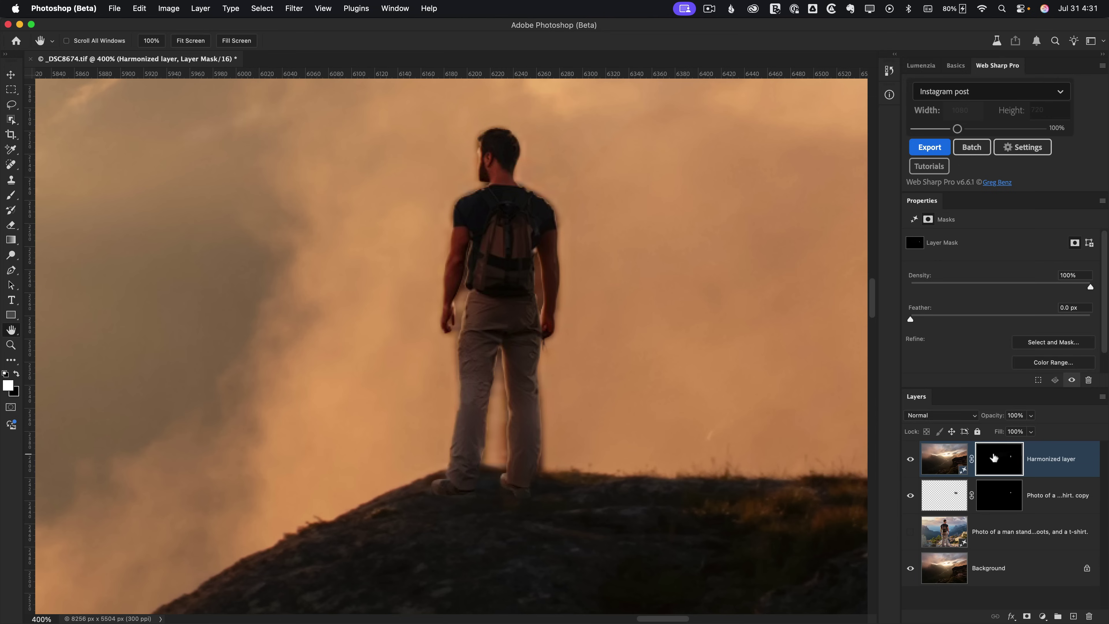
Clip the Harmonized layer to the hiker cutout, toggle the clipping to compare, then hide it
drag(993, 457, 942, 475)
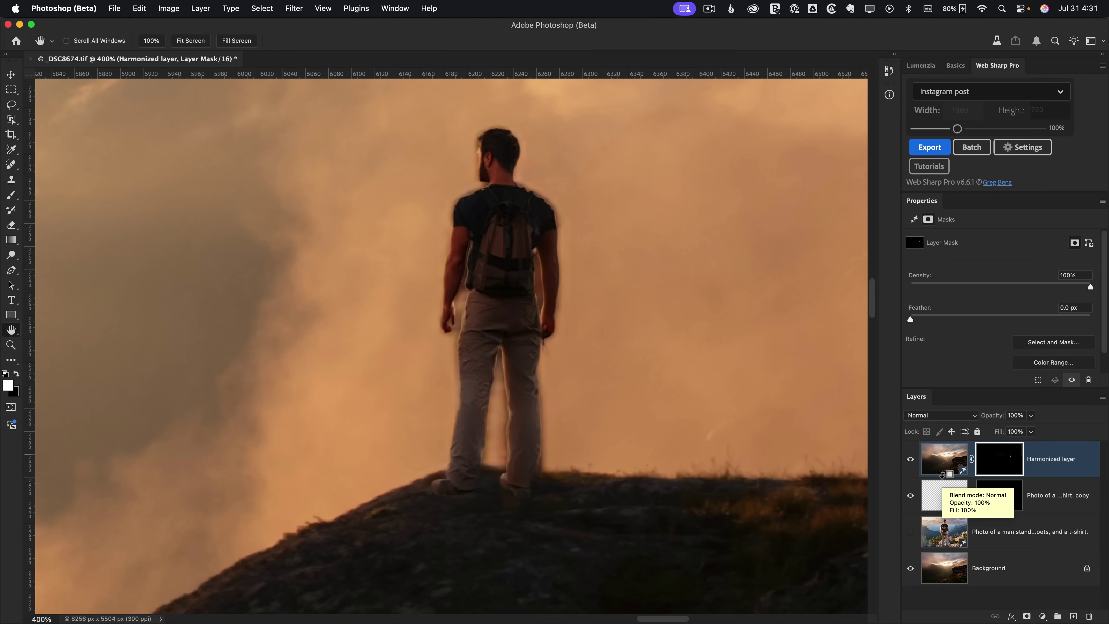
drag(942, 475, 944, 478)
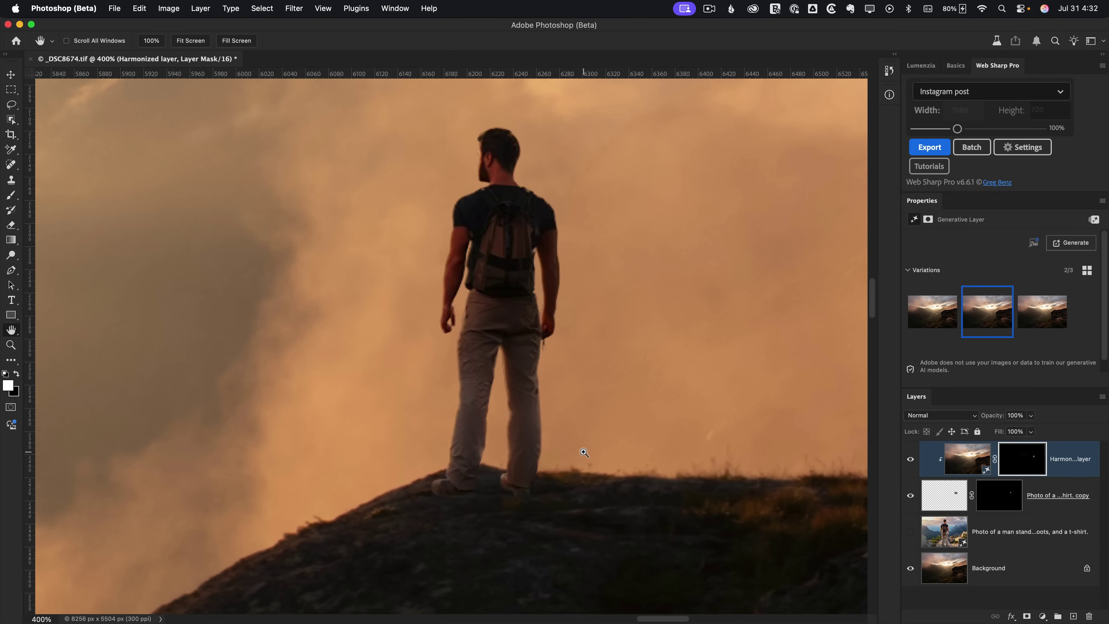
key(super+alt+g)
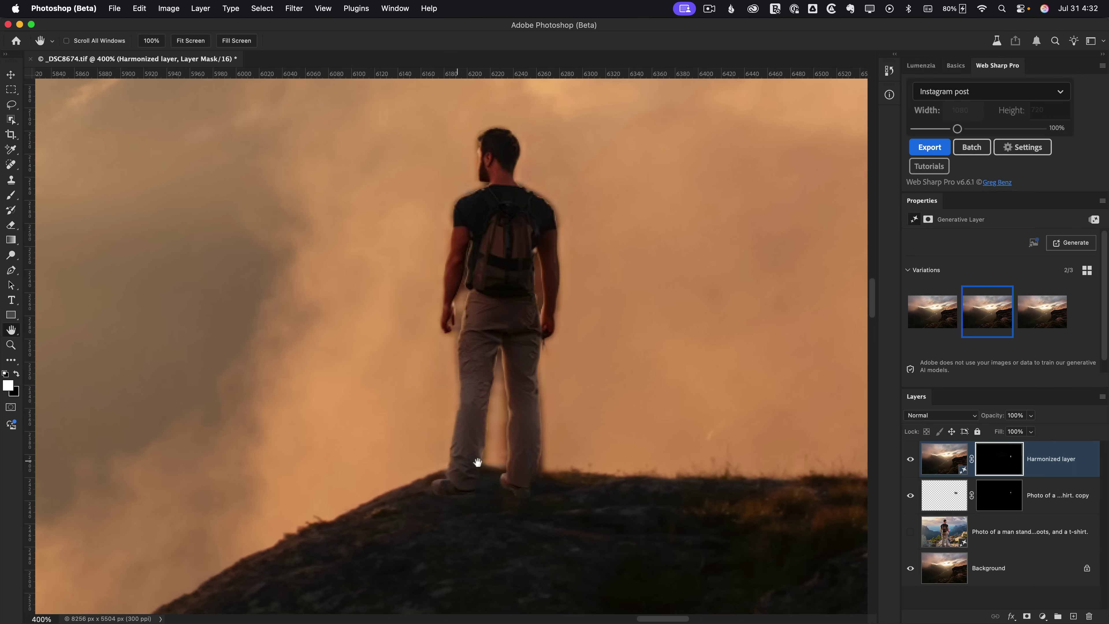
key(super+alt+g)
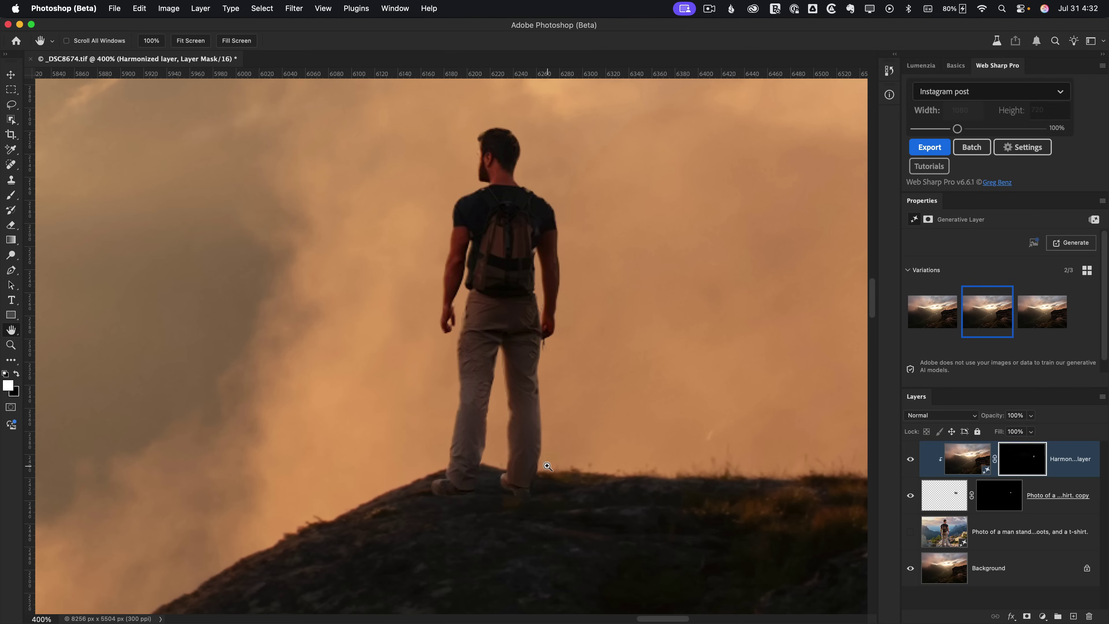
key(super+alt+g)
key(super+alt+g)
click(910, 459)
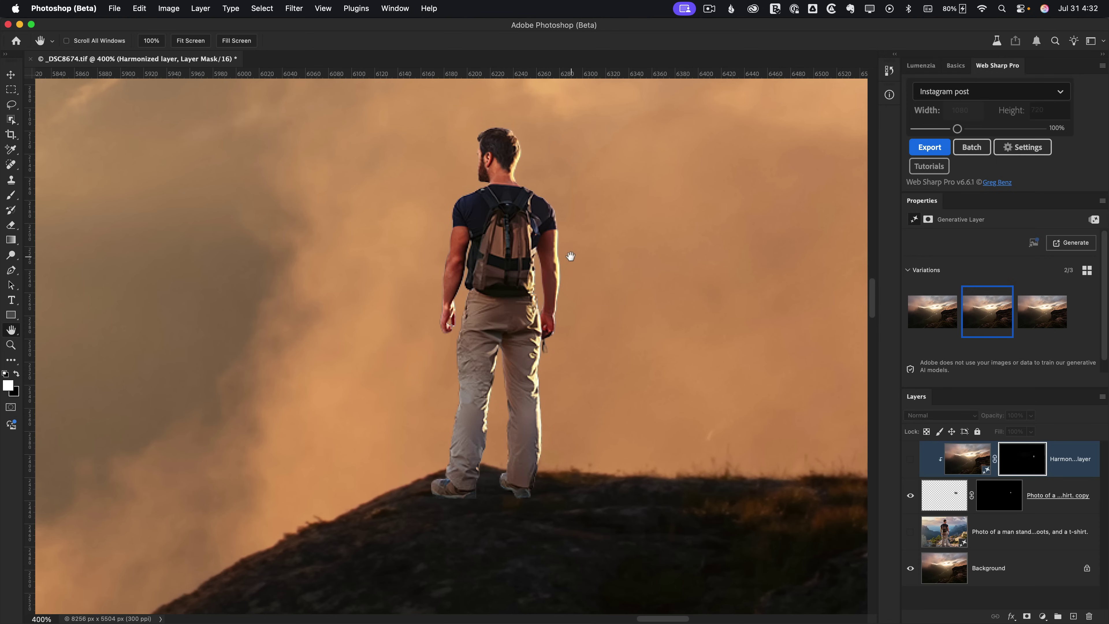
Turn the Harmonized layer back on, then view the composite at 100% and fitted to the screen
click(909, 458)
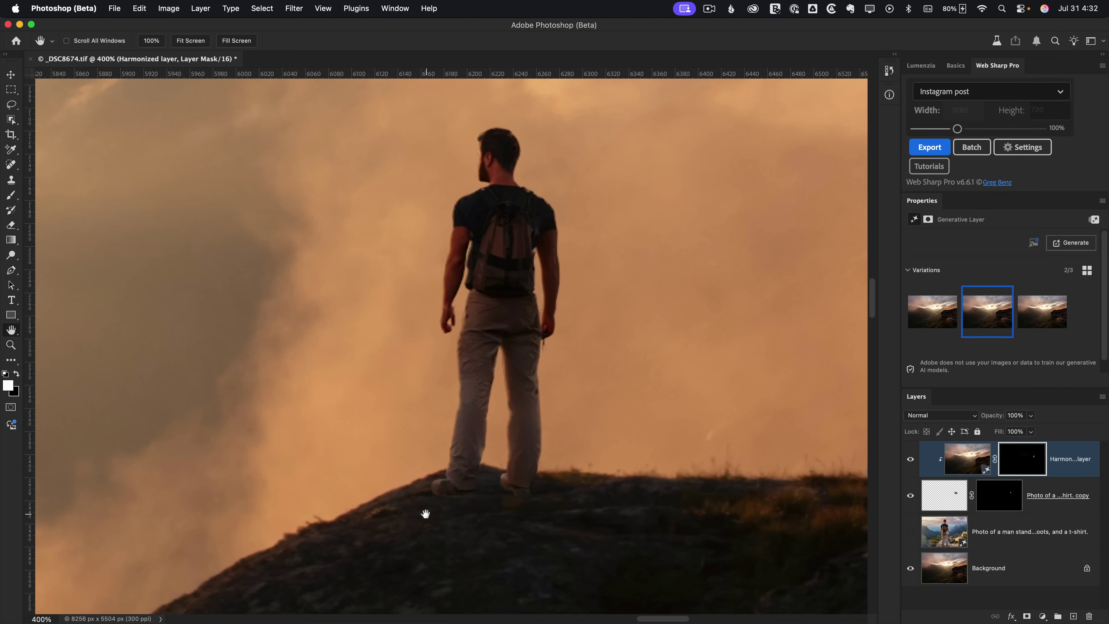
key(super+minus)
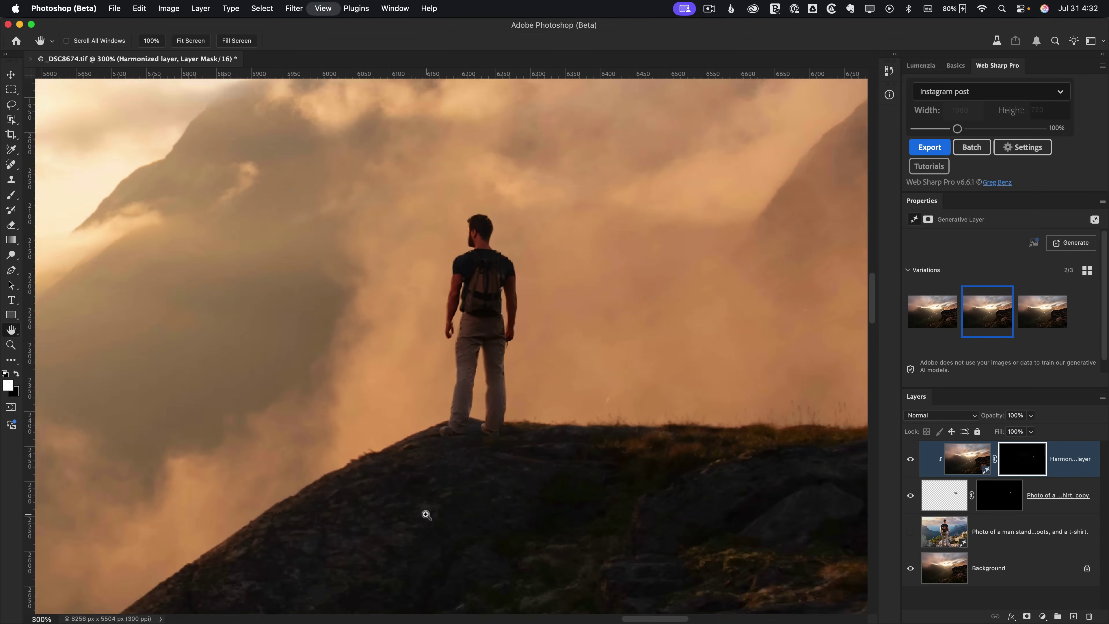
key(super+minus)
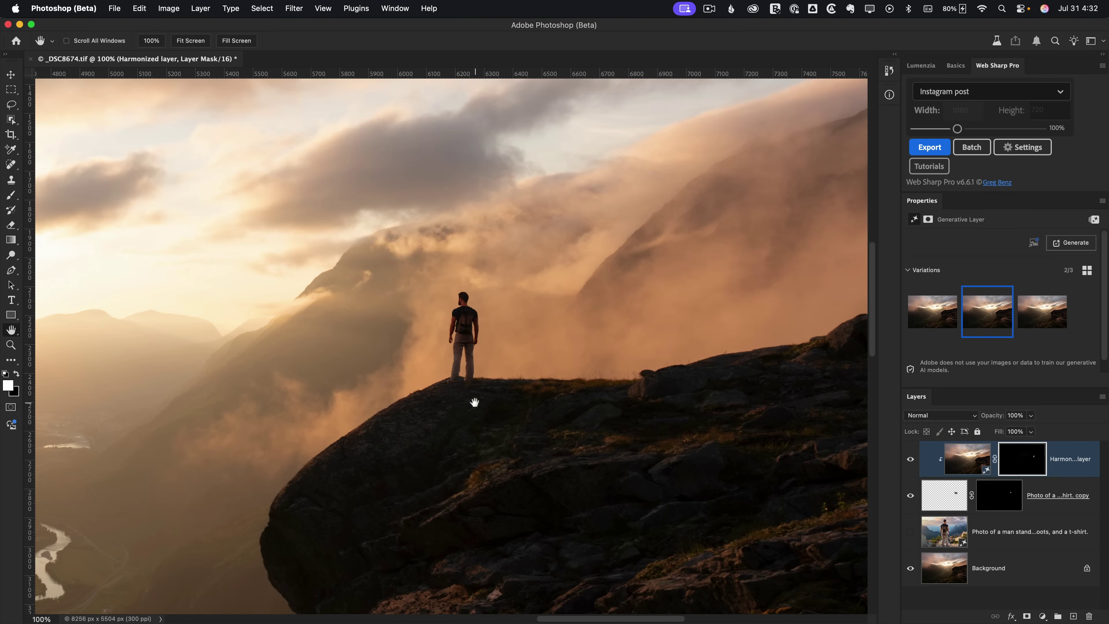
key(super+0)
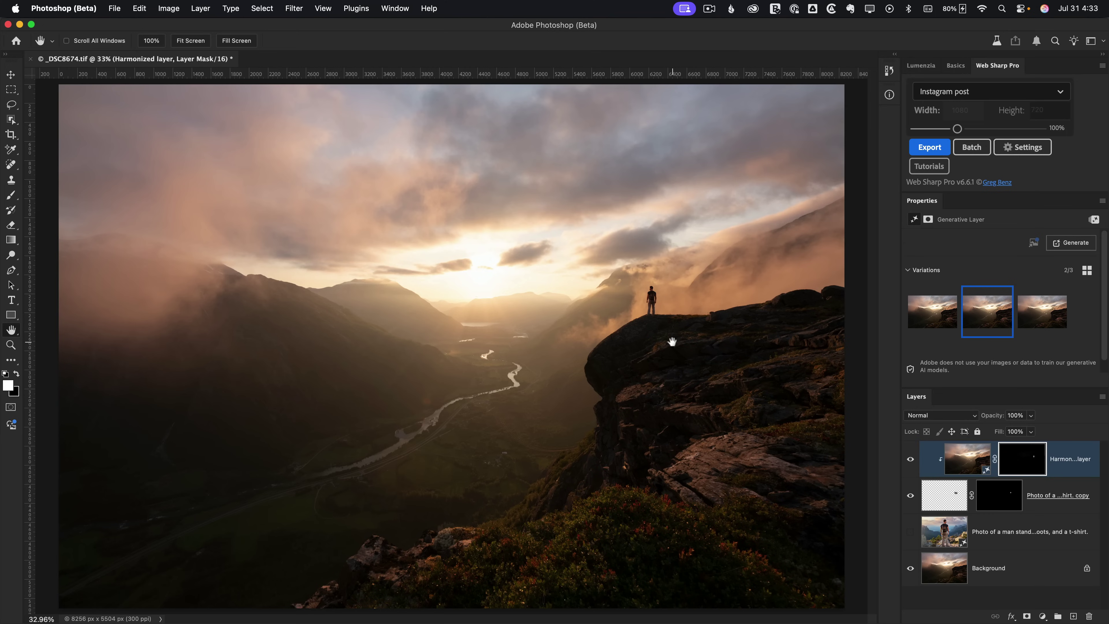
Inspect the valley below the sun at 300% zoom, then fit the whole image on screen
key(super+equal)
key(super+equal)
key(super+equal)
key(super+equal)
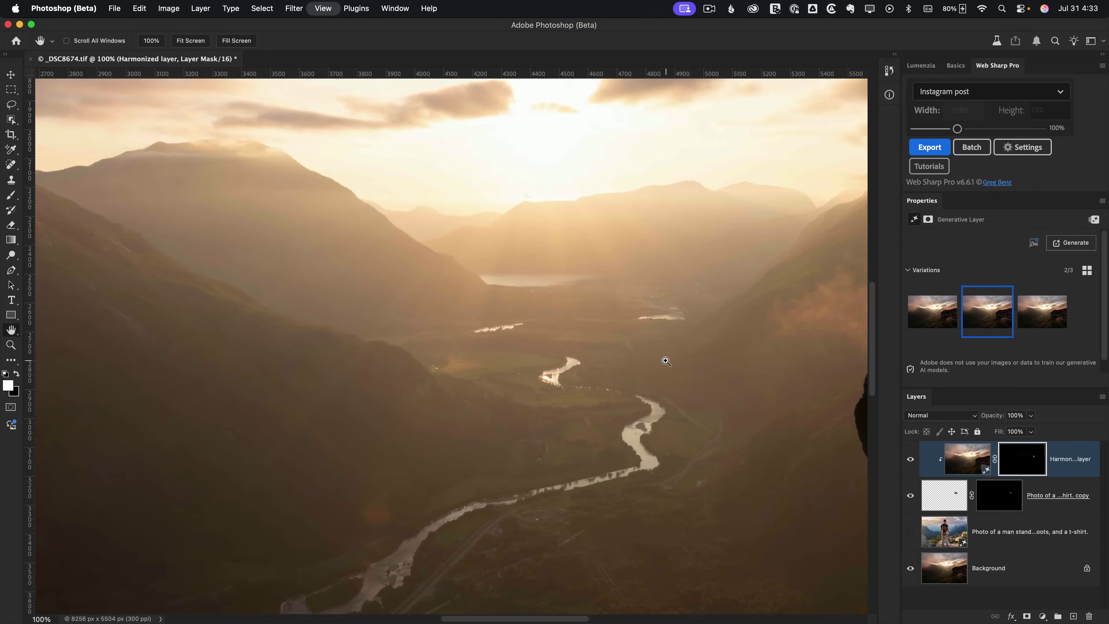
key(super+equal)
scroll(732, 279, right, 10)
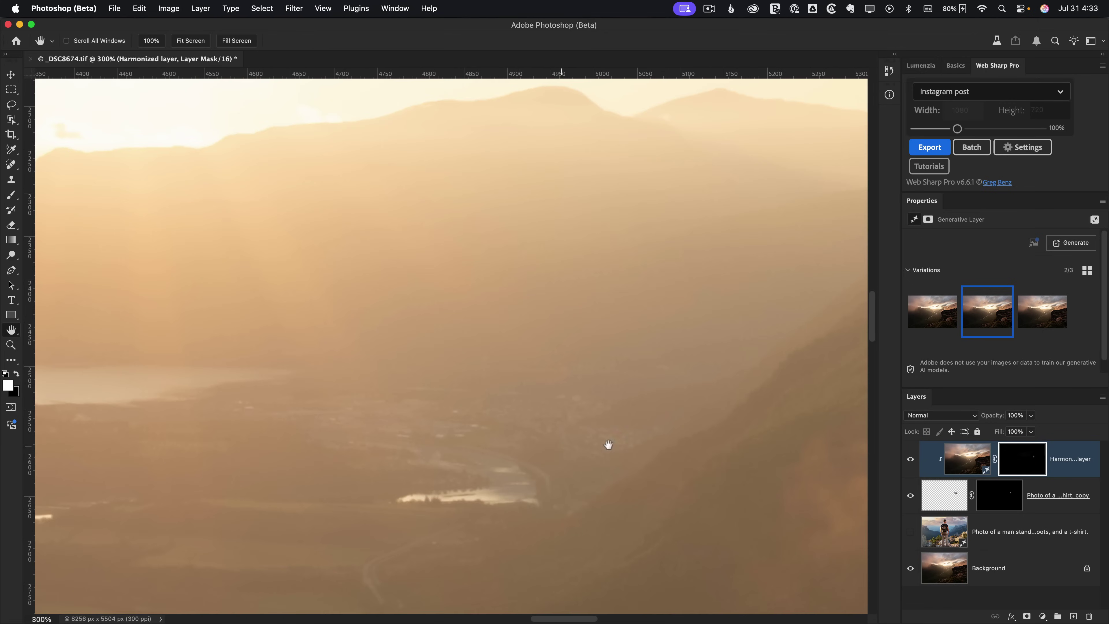
scroll(215, 411, right, 15)
scroll(337, 389, up, 4)
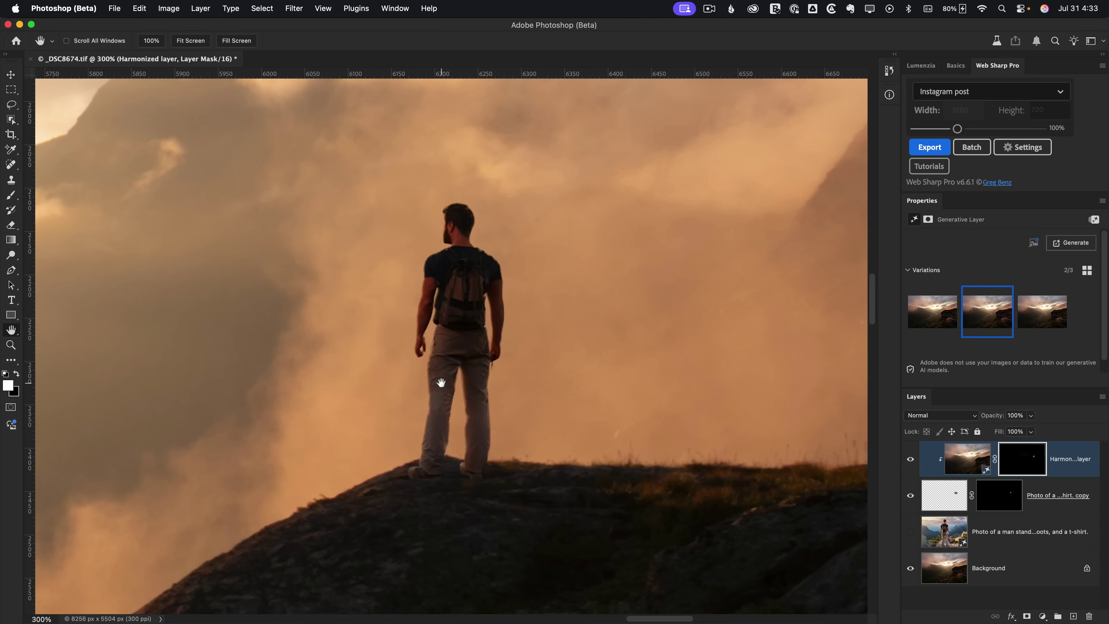
key(super+0)
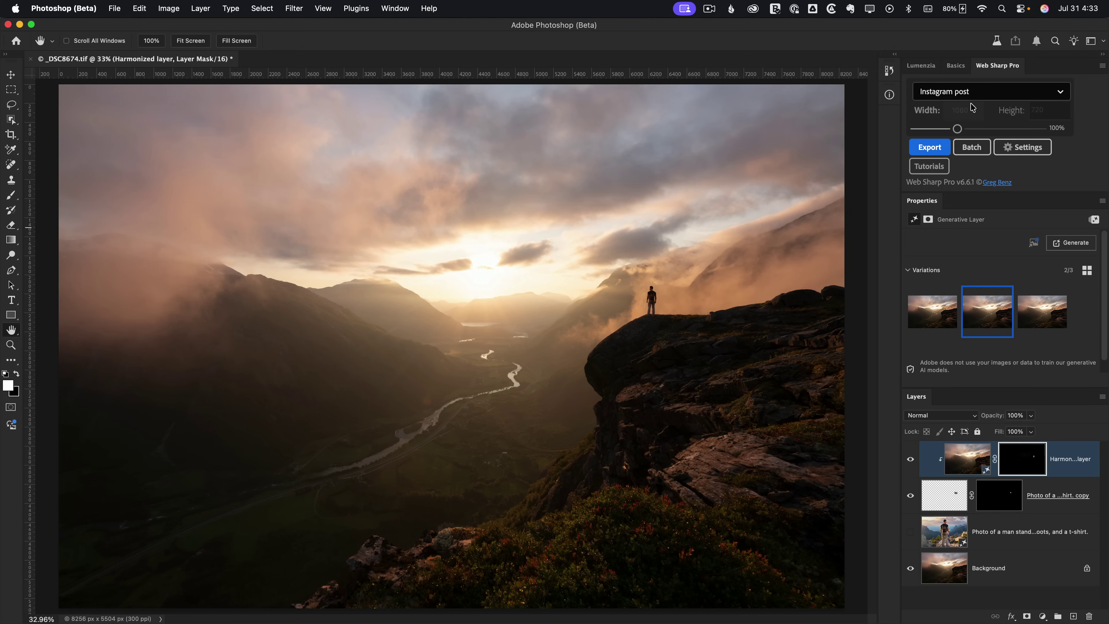
click(1032, 150)
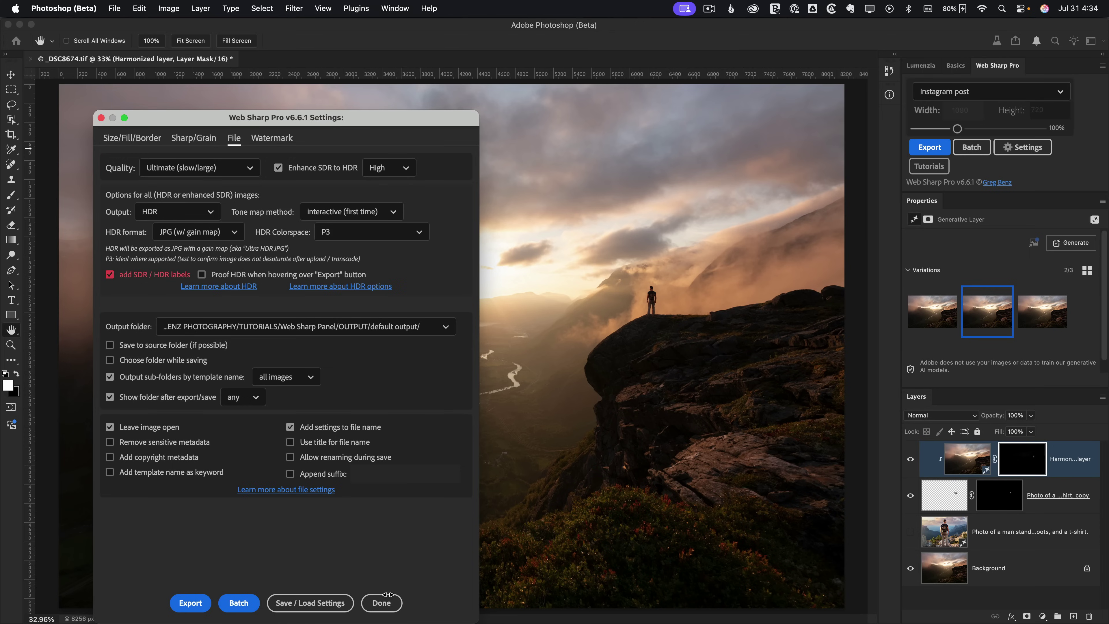
click(386, 606)
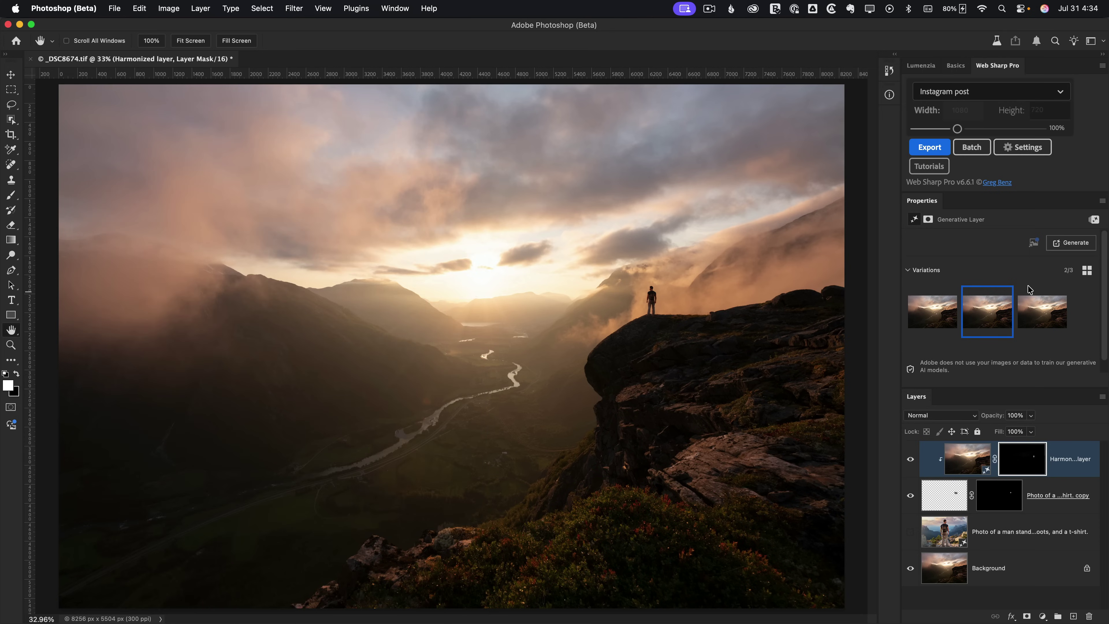
Export the image as an Instagram post, toggle the dimmed HDR preview, and fit it to the window
click(934, 144)
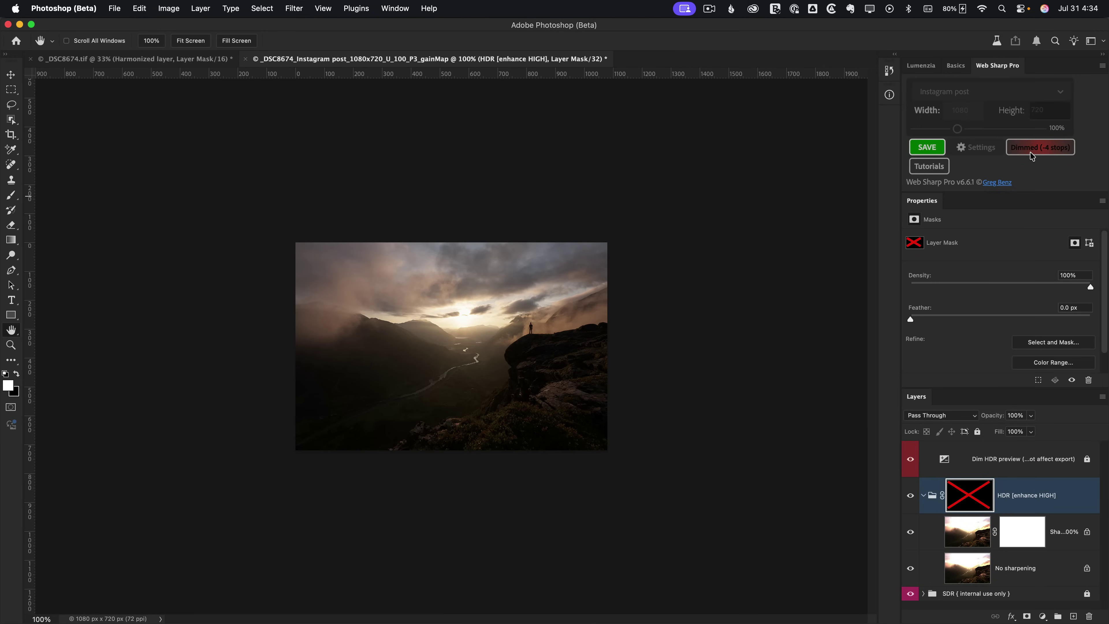
click(1040, 147)
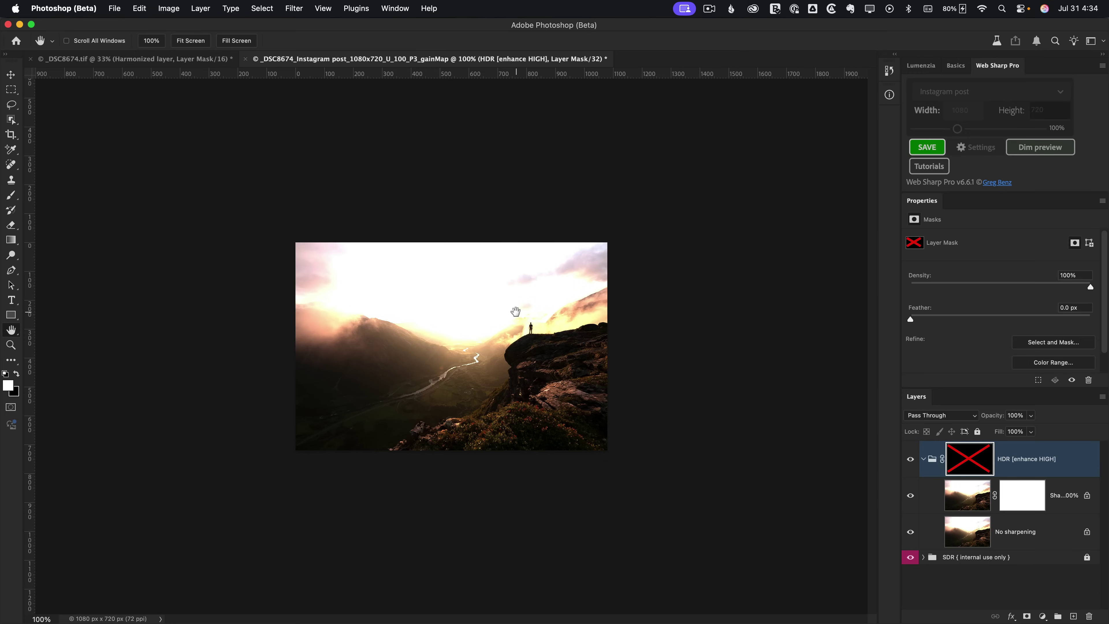
click(1027, 157)
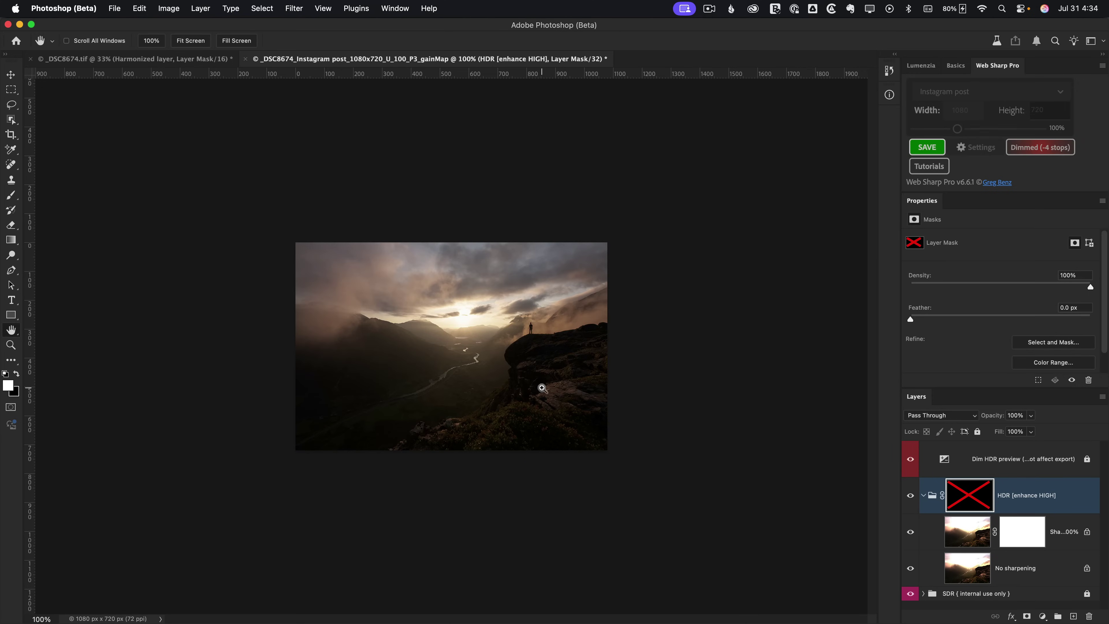
key(super+0)
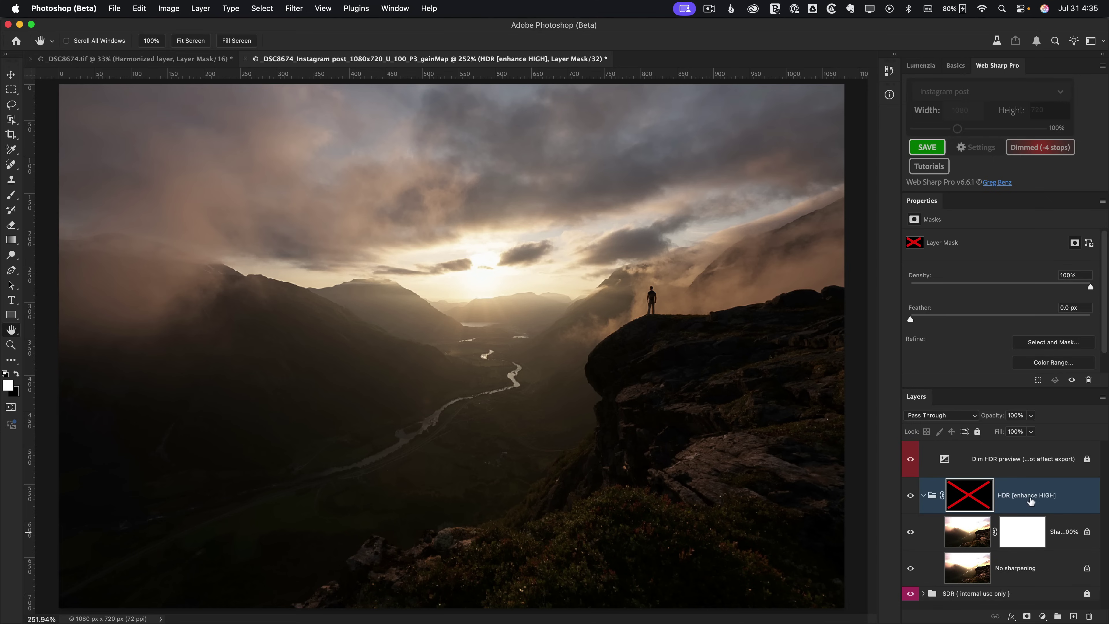
Compare with and without the HDR [enhance HIGH] group, then enable its black layer mask
click(909, 497)
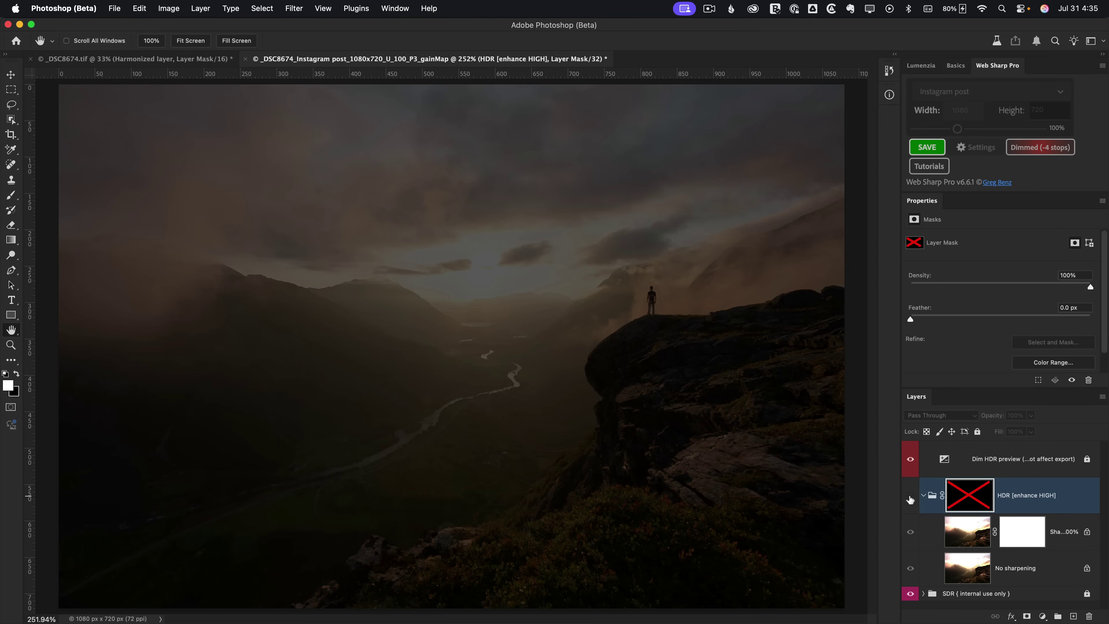
click(907, 496)
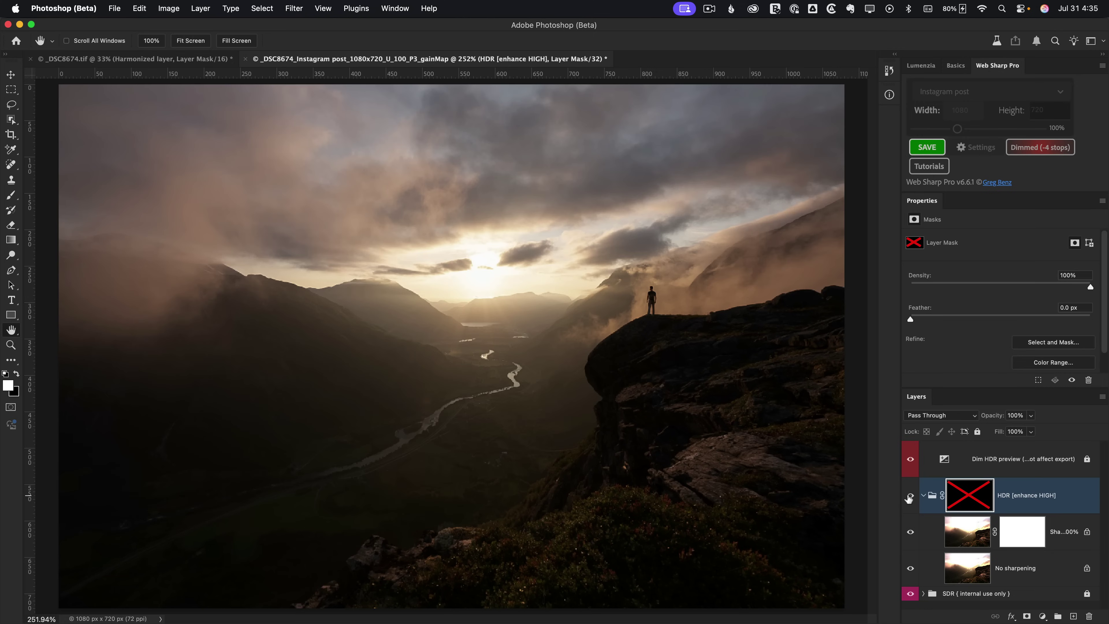
click(907, 496)
click(908, 496)
shift+click(965, 496)
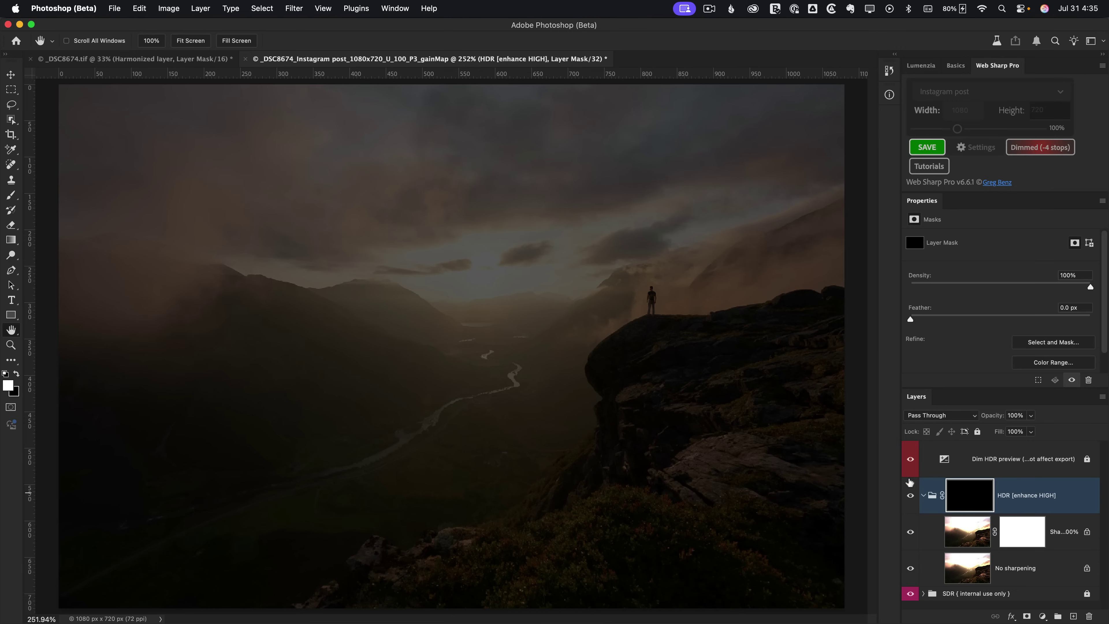
Paint a radial gradient outward from the sun on the HDR mask, compare it, and save the export
key(g)
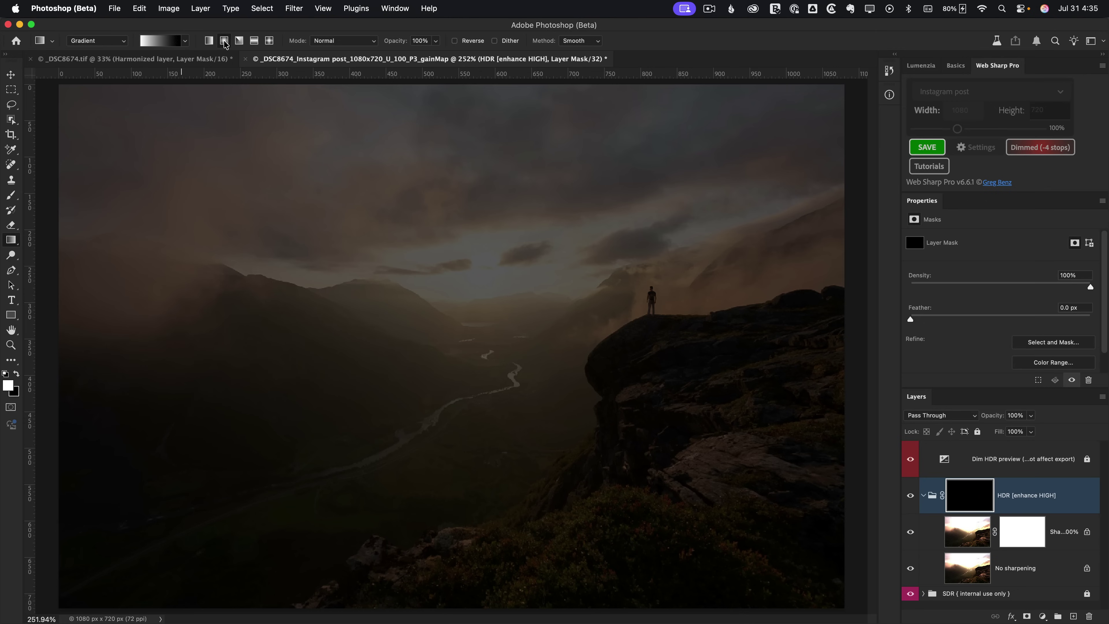
drag(477, 271, 866, 620)
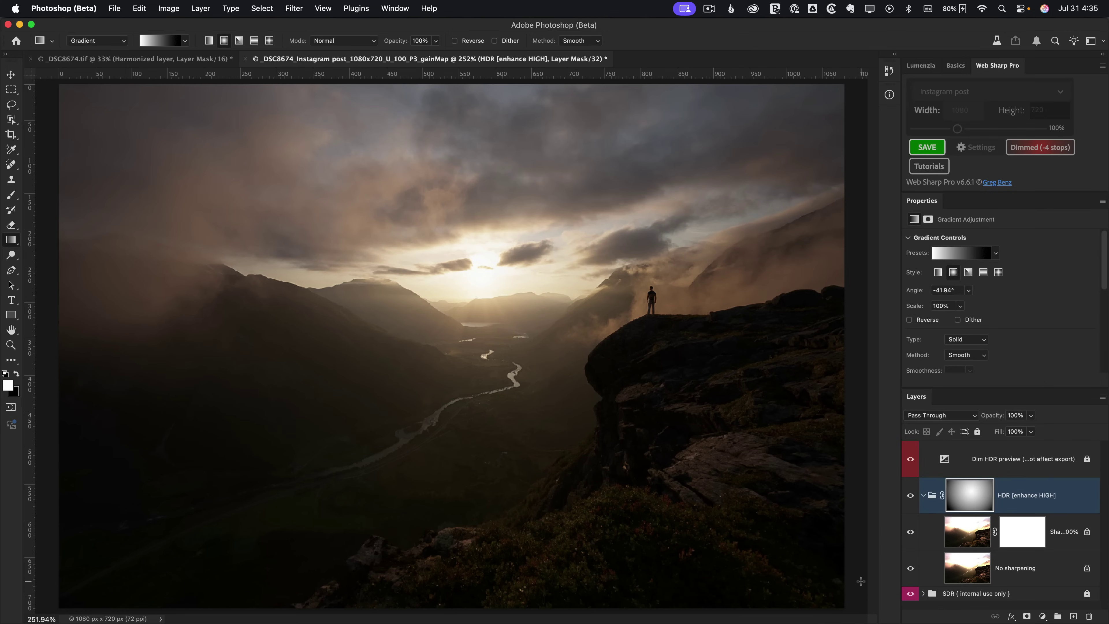
click(909, 498)
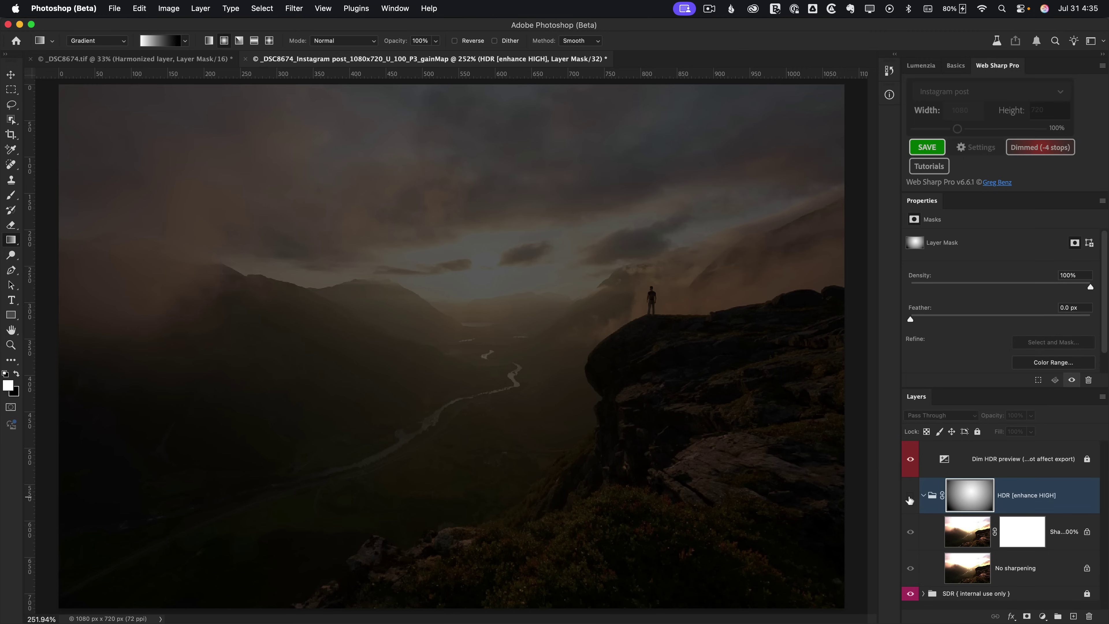
click(910, 497)
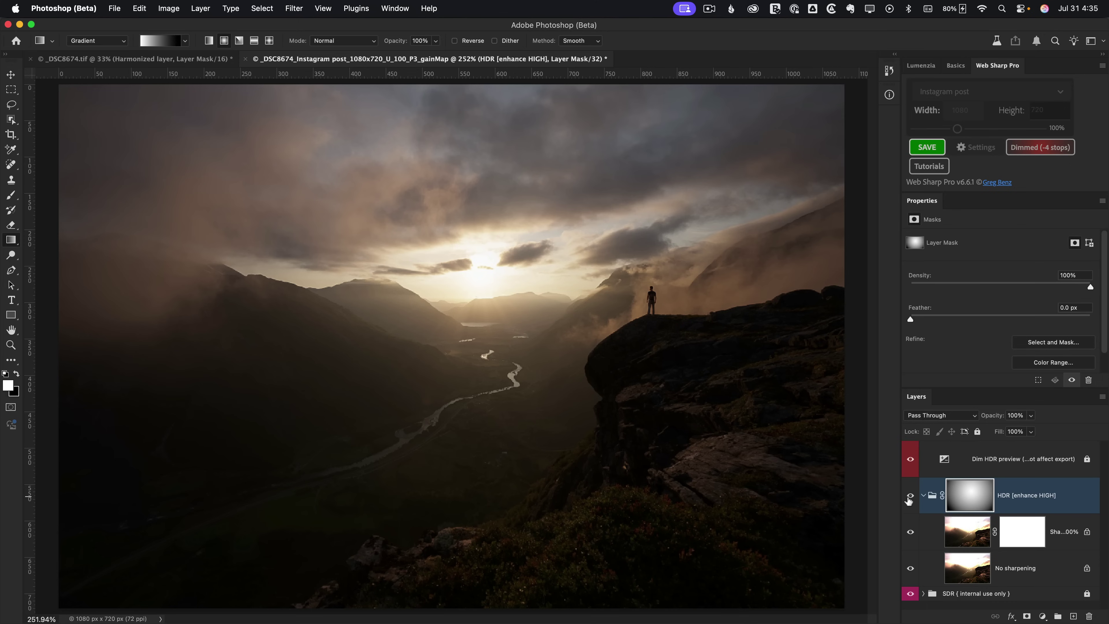
click(920, 149)
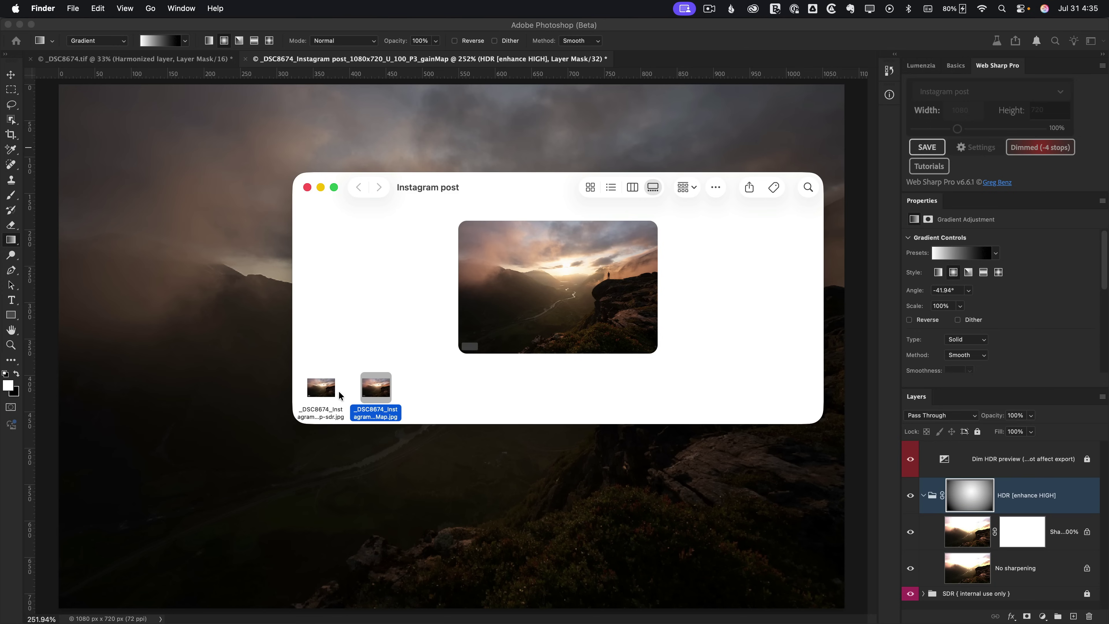
Preview the SDR and gain-map JPGs, select both files, and switch to Instagram in Brave
click(325, 389)
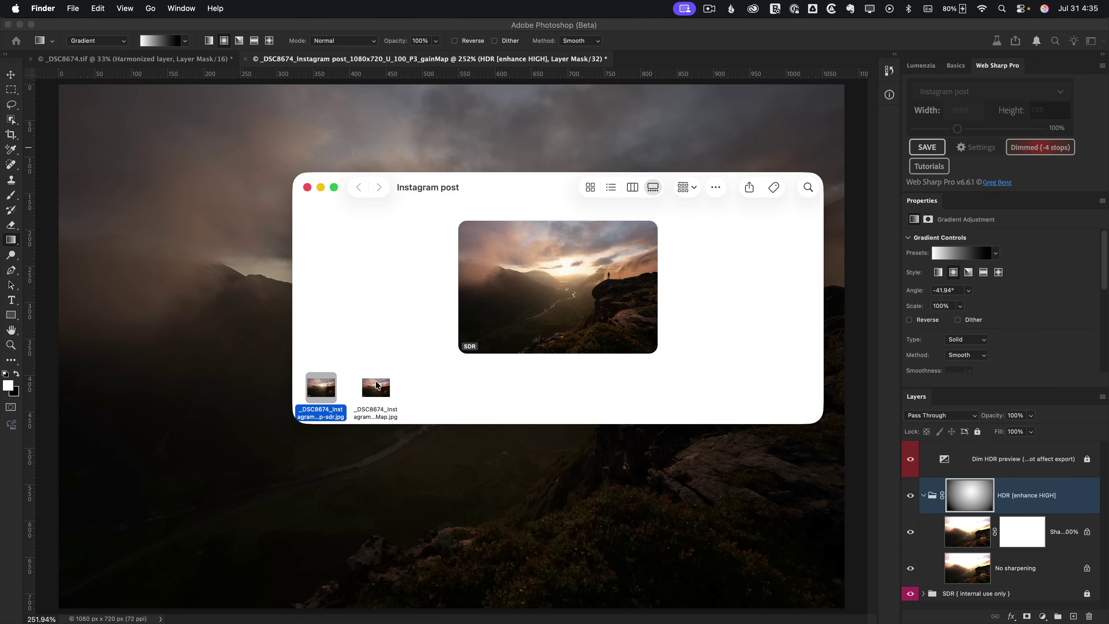
click(376, 387)
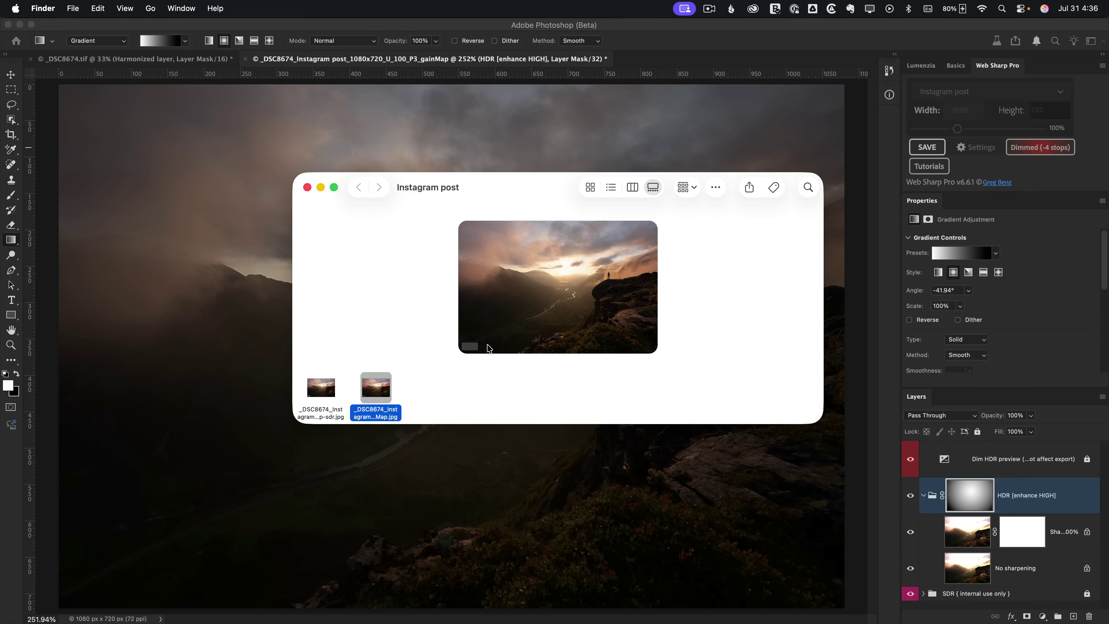
drag(415, 379, 311, 395)
key(super+Tab)
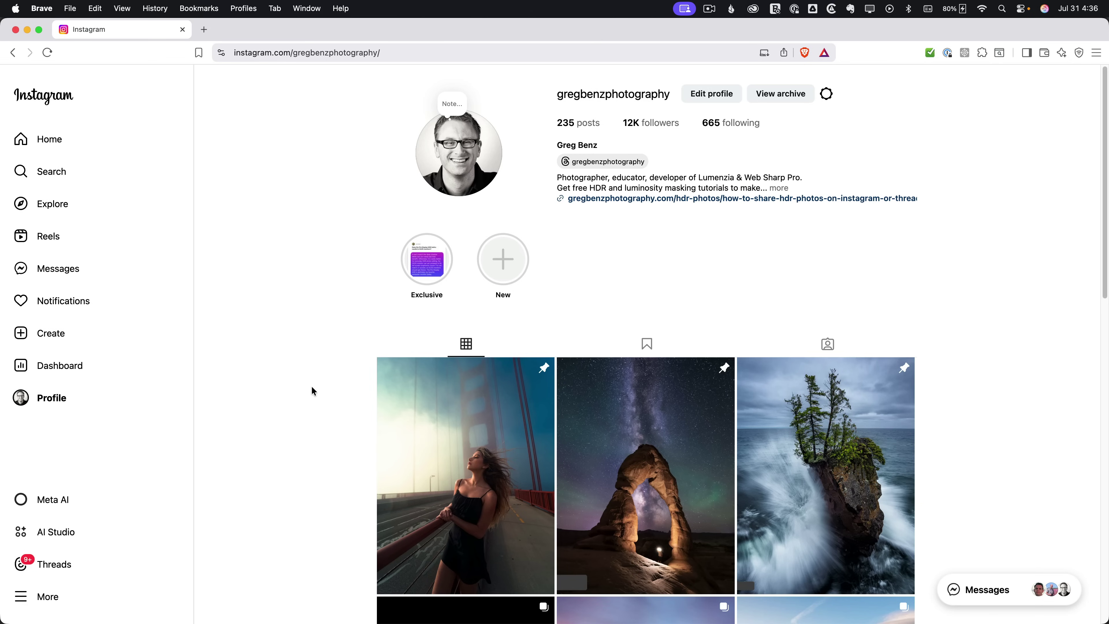
Start a new Instagram post and drag both exported JPGs from Finder into it
click(68, 340)
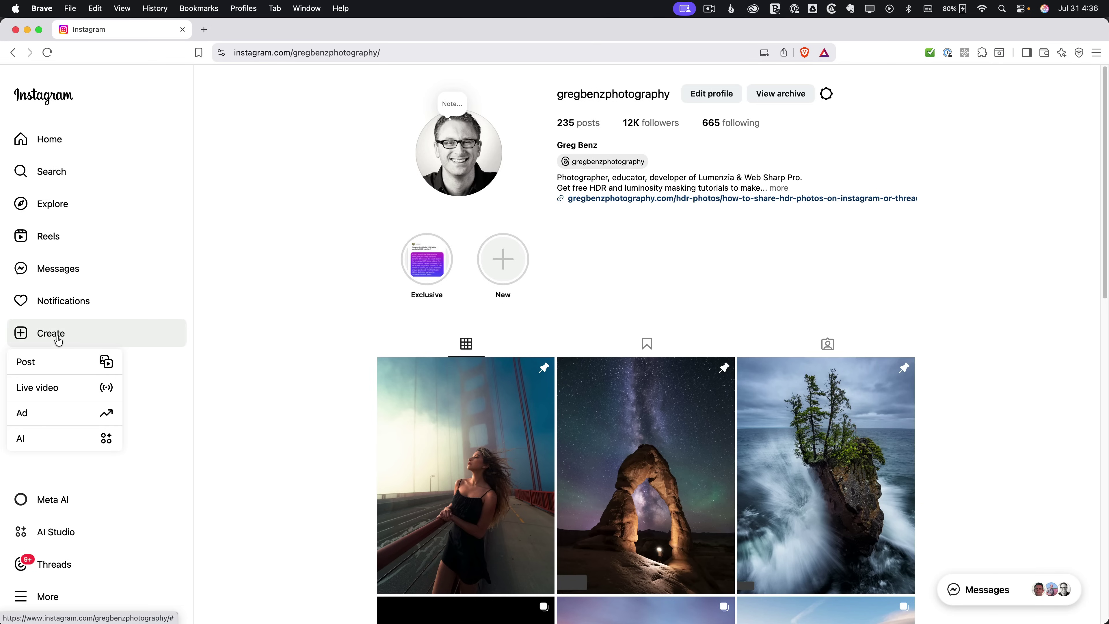
click(57, 362)
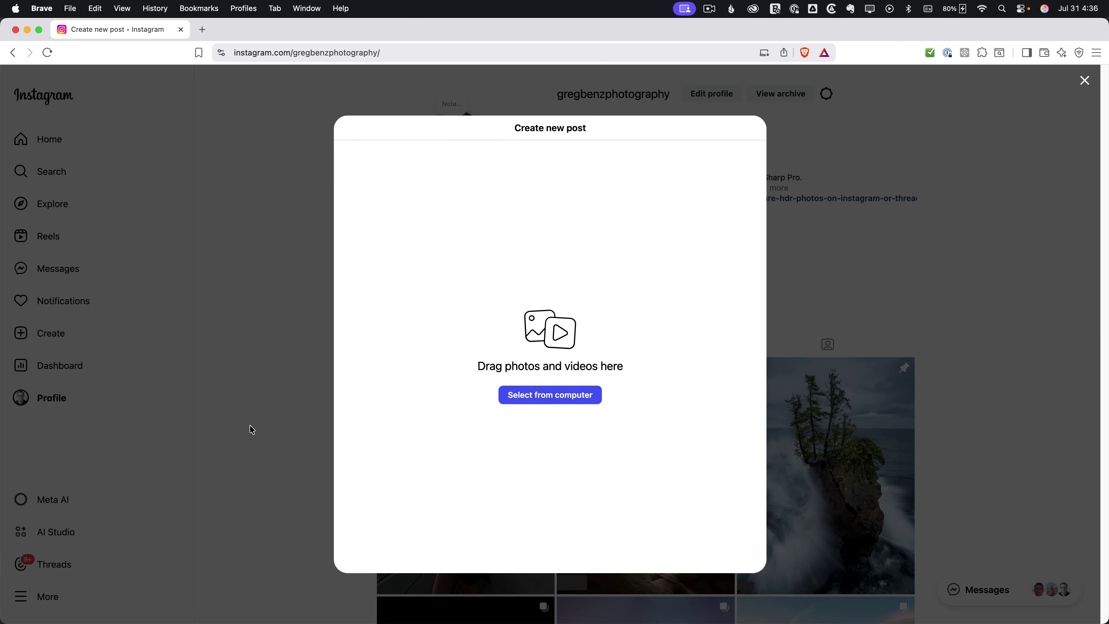
key(super+Tab)
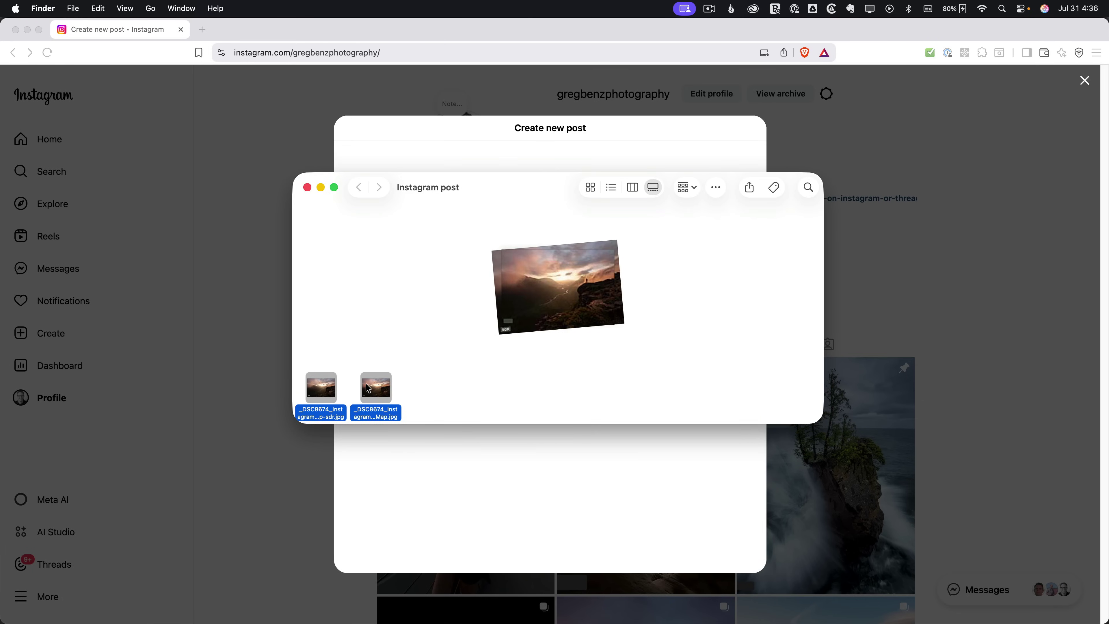
drag(368, 387, 481, 463)
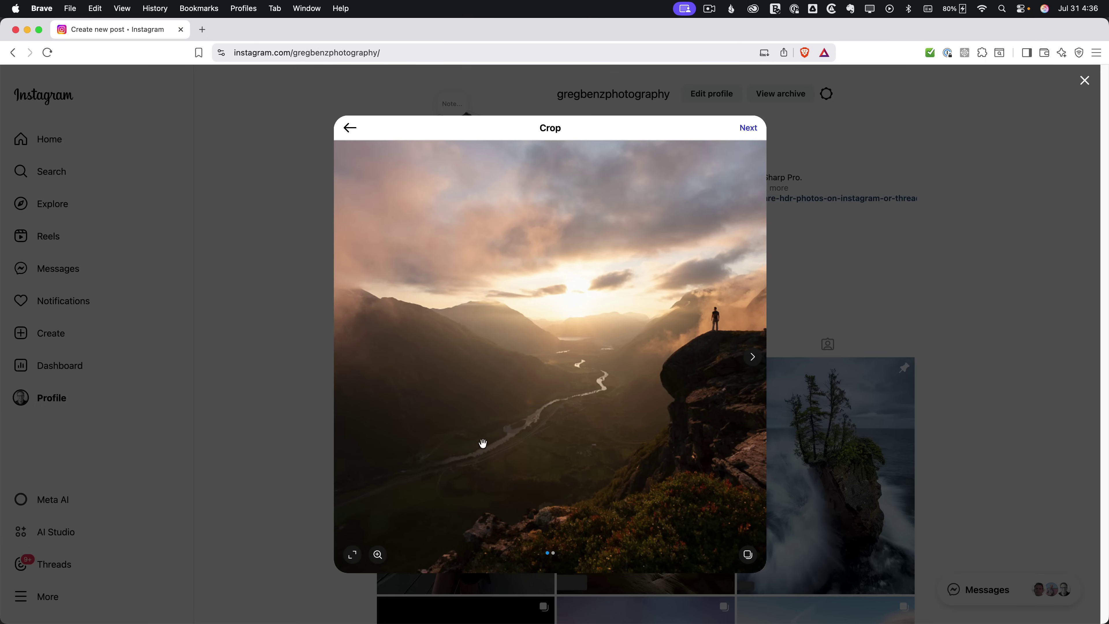
Set the crop to Original ratio and check both slides of the carousel
click(353, 555)
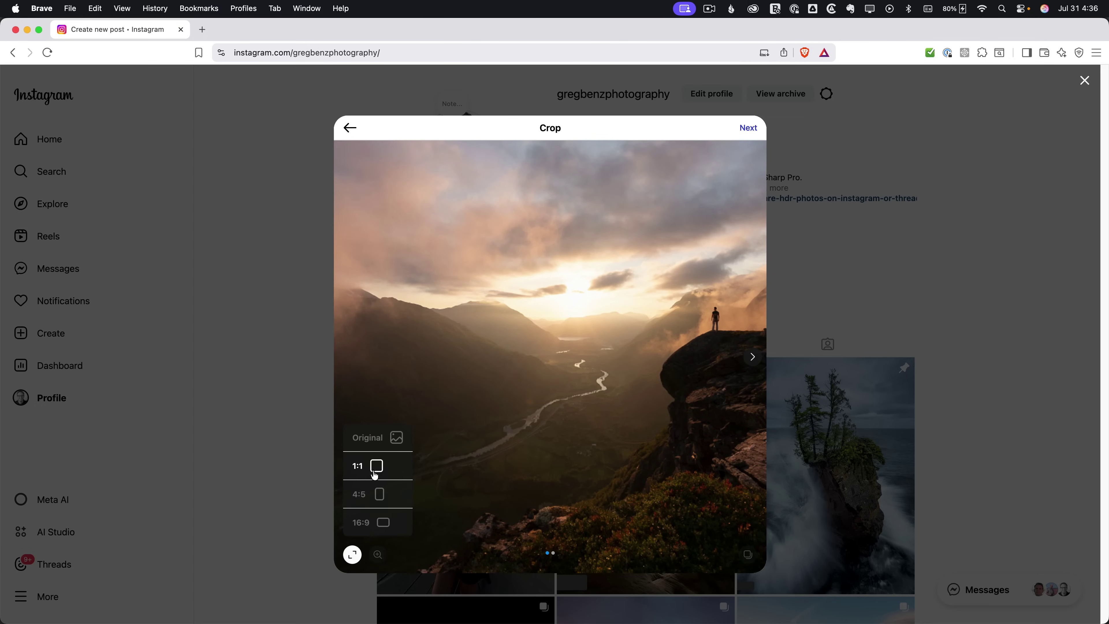
click(368, 438)
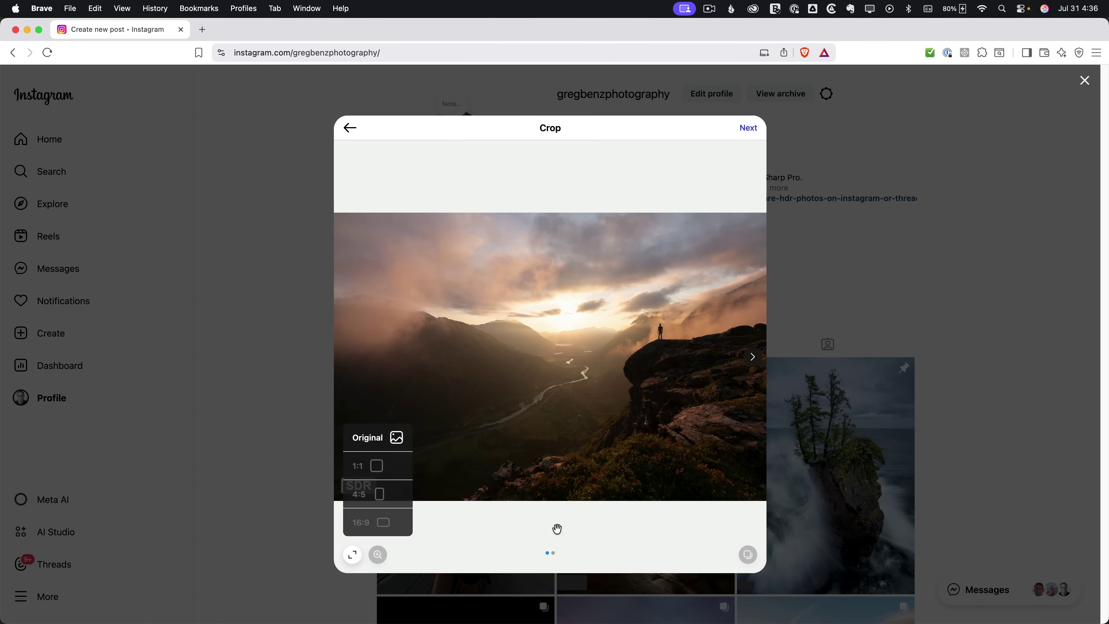
click(609, 532)
click(747, 555)
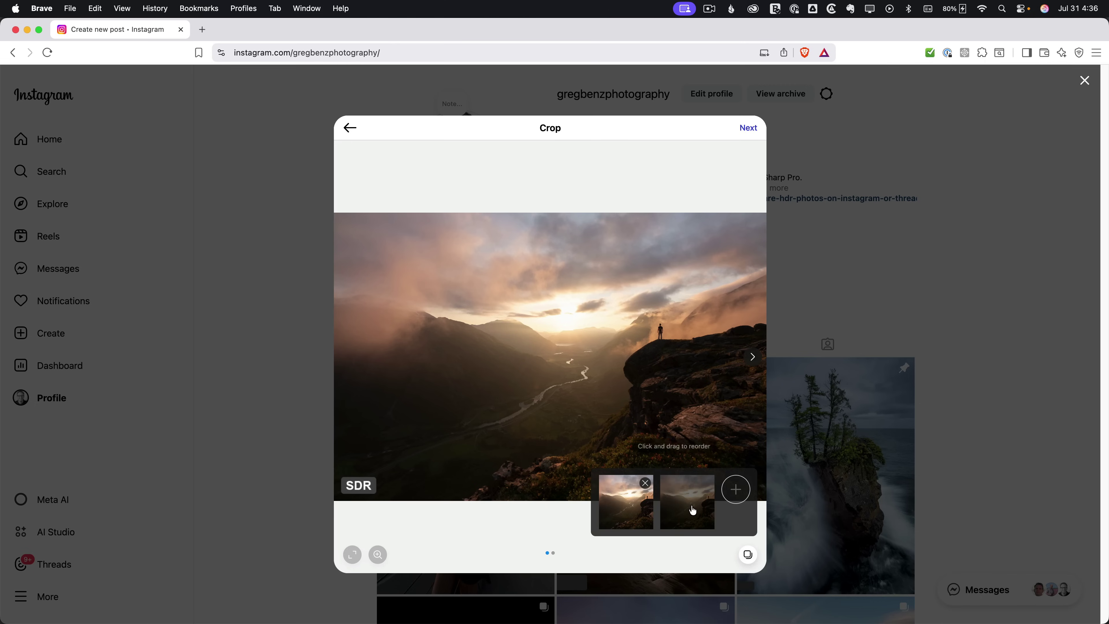
click(608, 509)
click(517, 517)
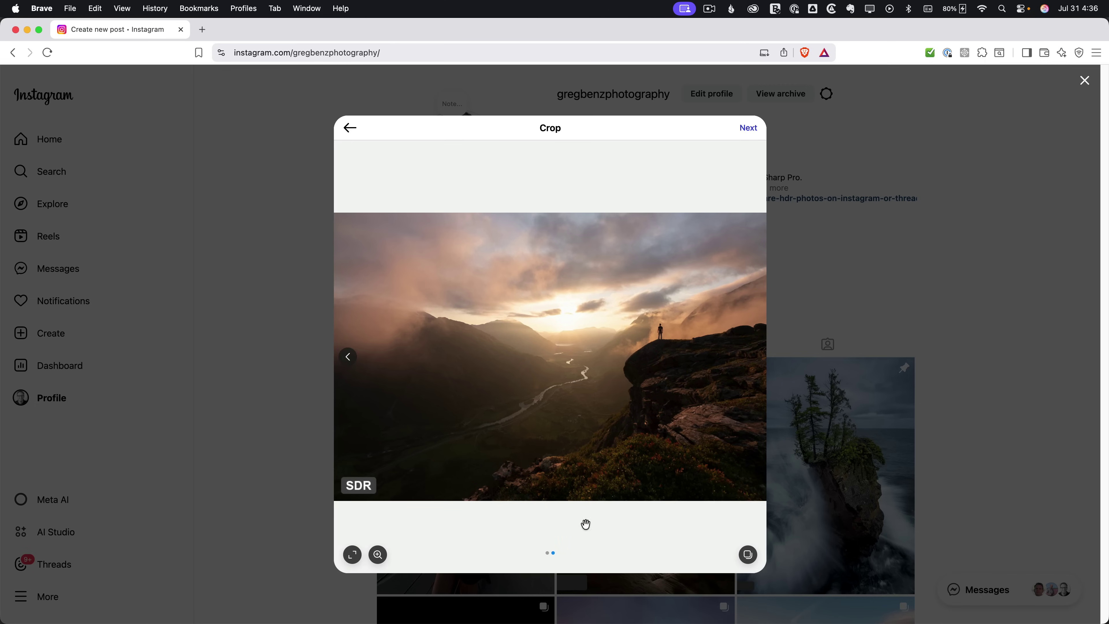
click(348, 357)
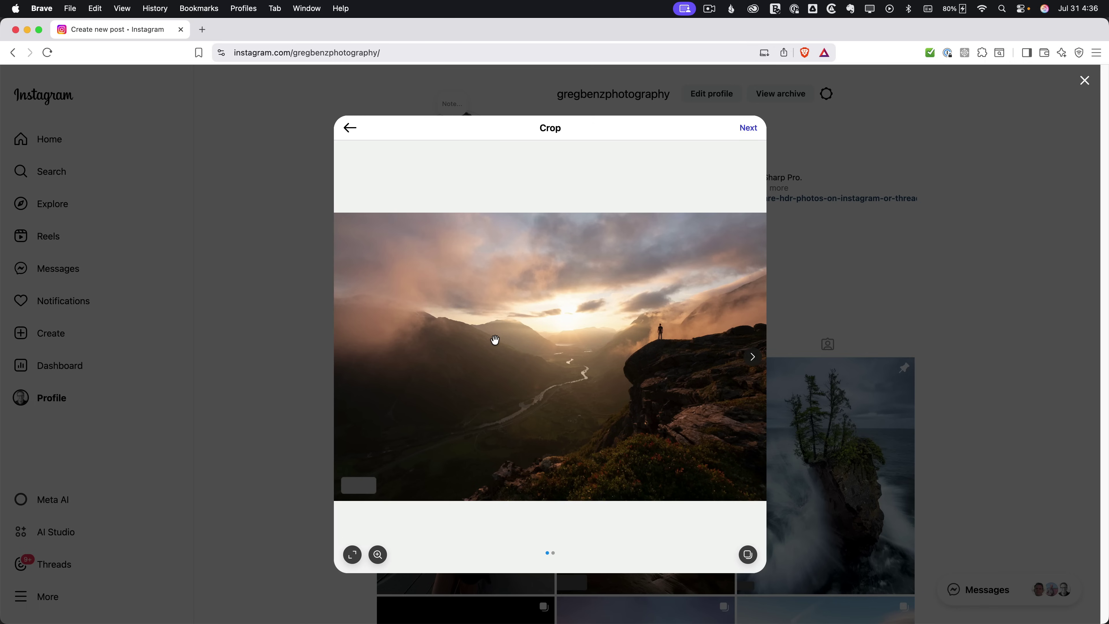
click(752, 357)
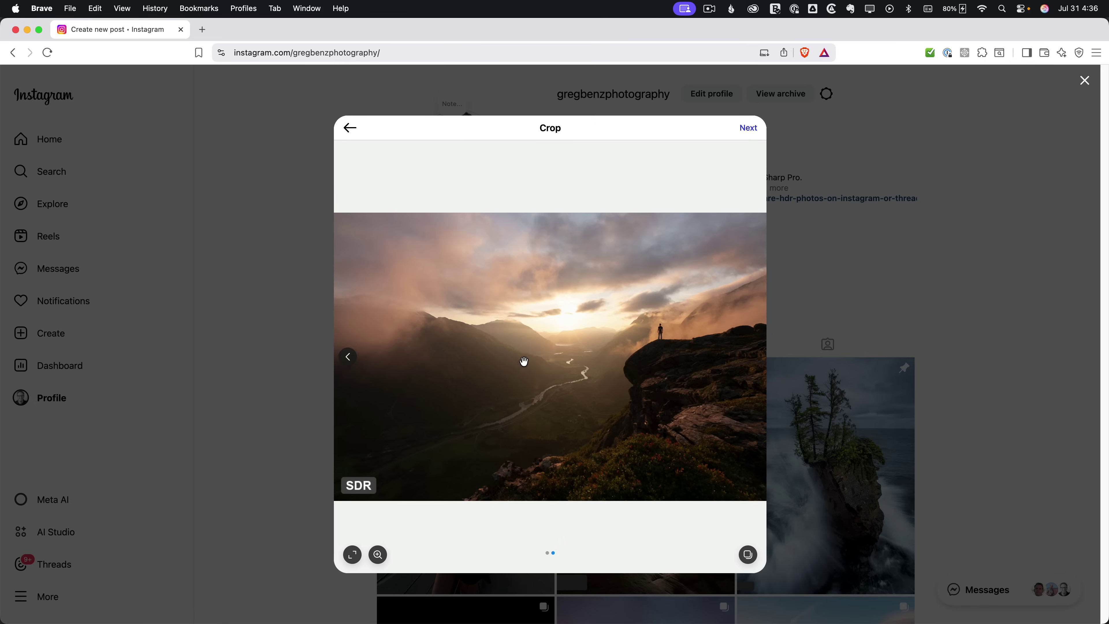
Skip past filters and caption and share the two-photo post
click(747, 129)
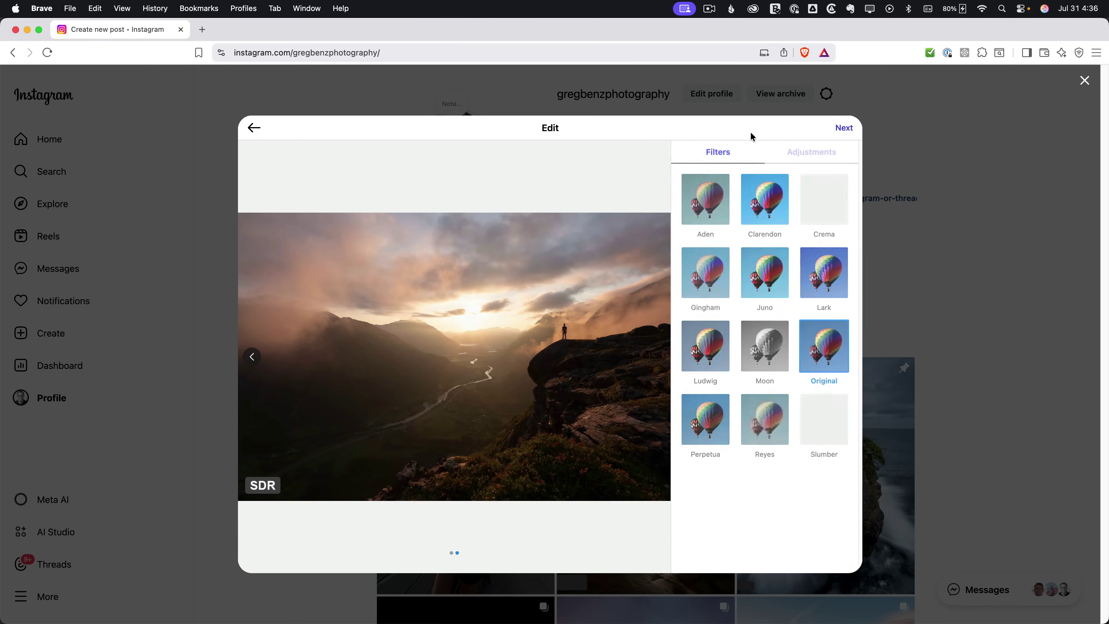
click(844, 129)
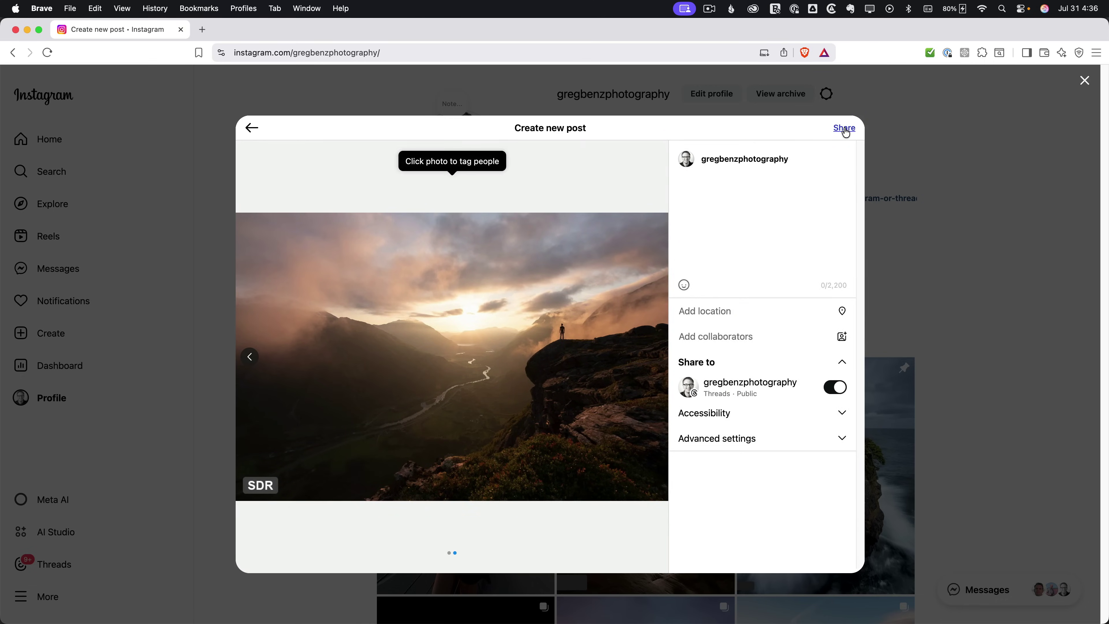
click(845, 129)
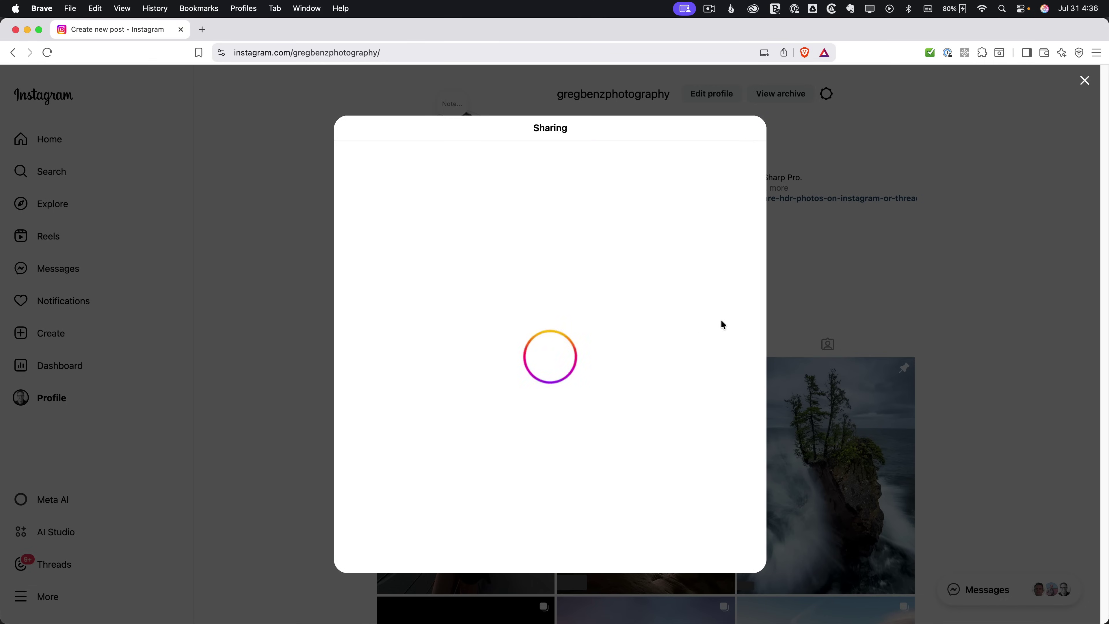